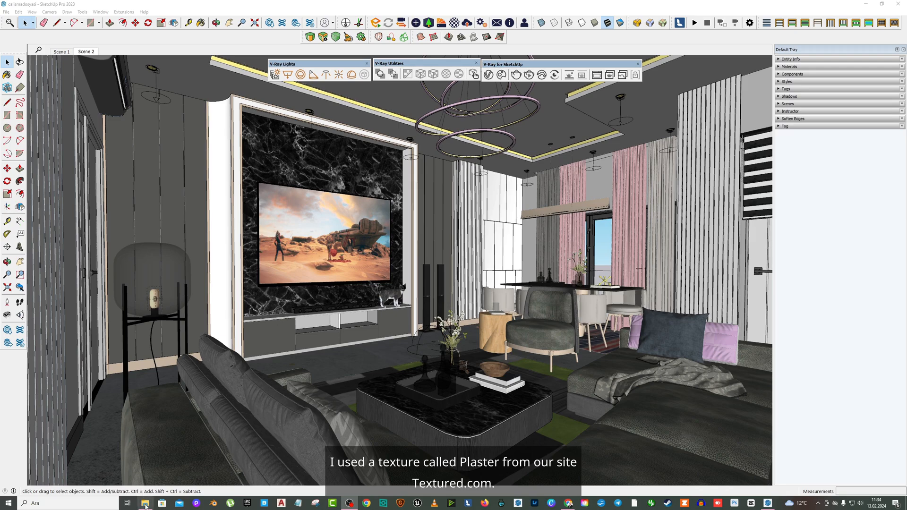
# Preview the base colour image in the Plaster Texturefun.com 2k 1 folder and locate the normal map there
pyautogui.click(145, 503)
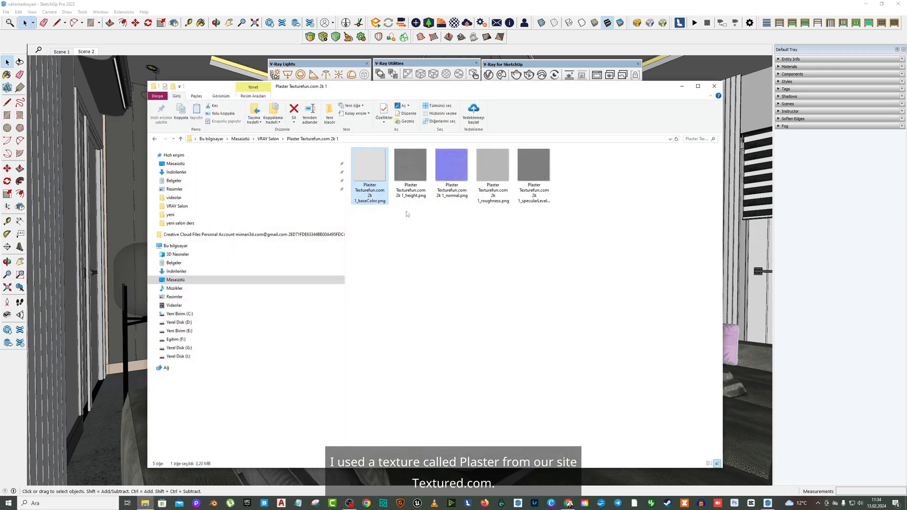
pyautogui.doubleClick(378, 178)
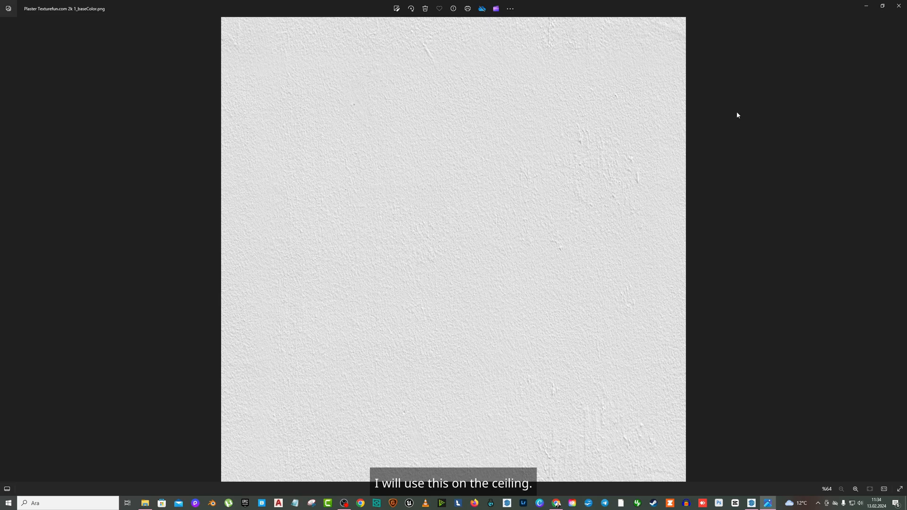
pyautogui.click(899, 6)
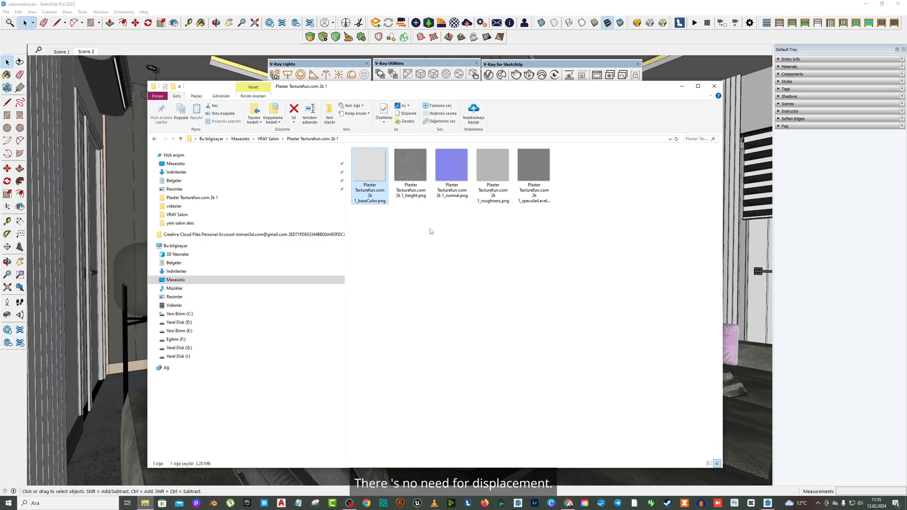
pyautogui.click(452, 169)
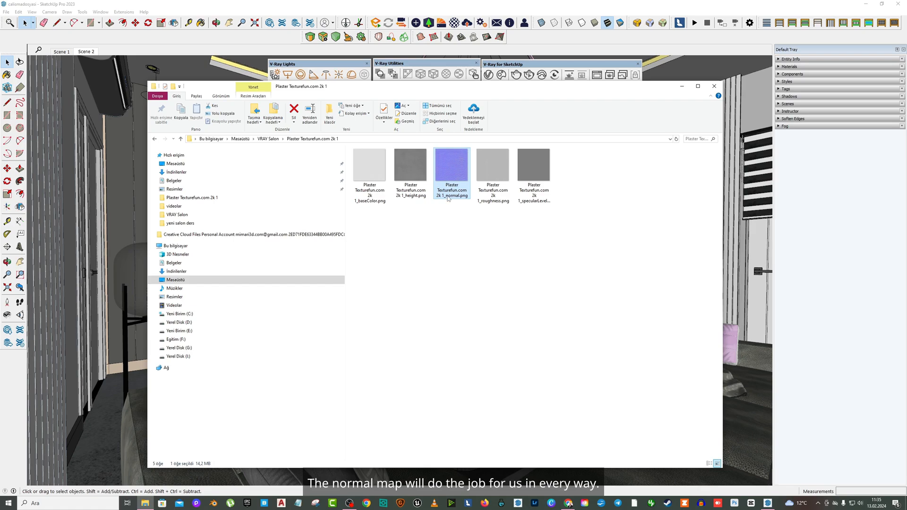
pyautogui.click(682, 87)
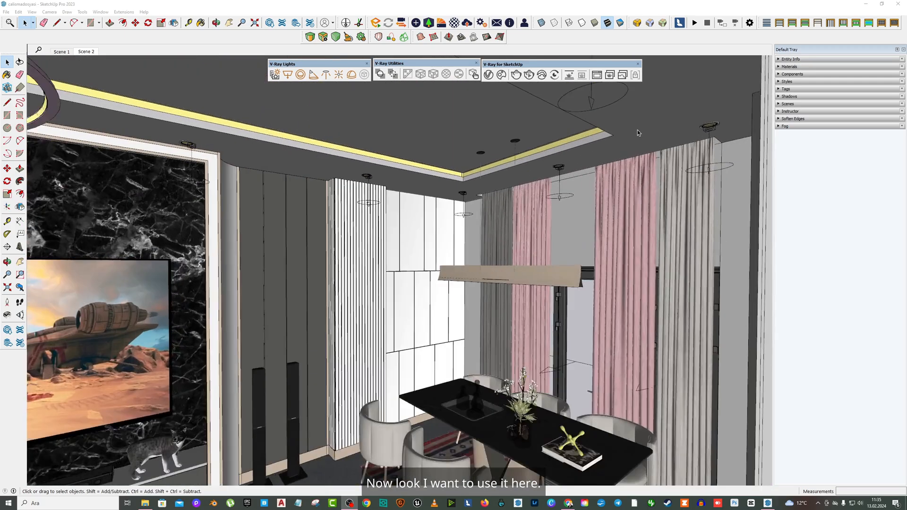
# Sample the Plaster 01 material from the ceiling surface above the dining area
pyautogui.moveTo(637, 131); pyautogui.dragTo(635, 110, button='middle')
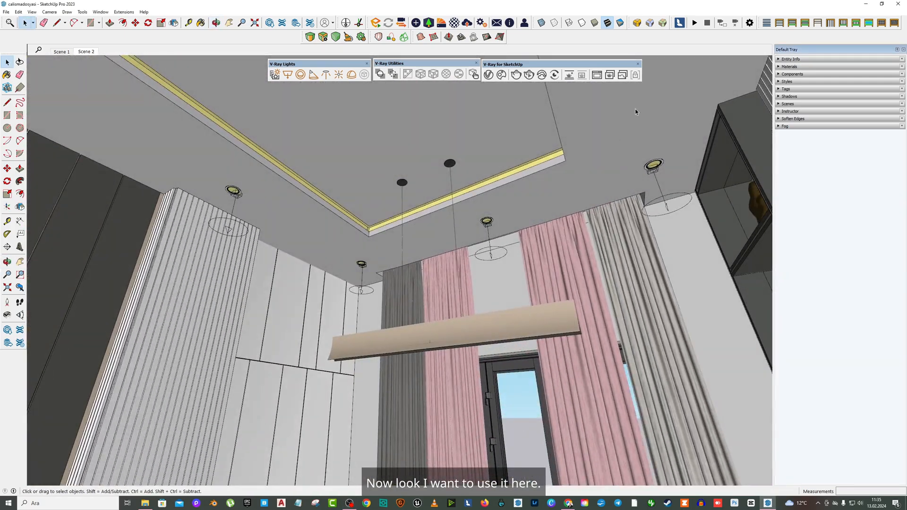
pyautogui.click(779, 67)
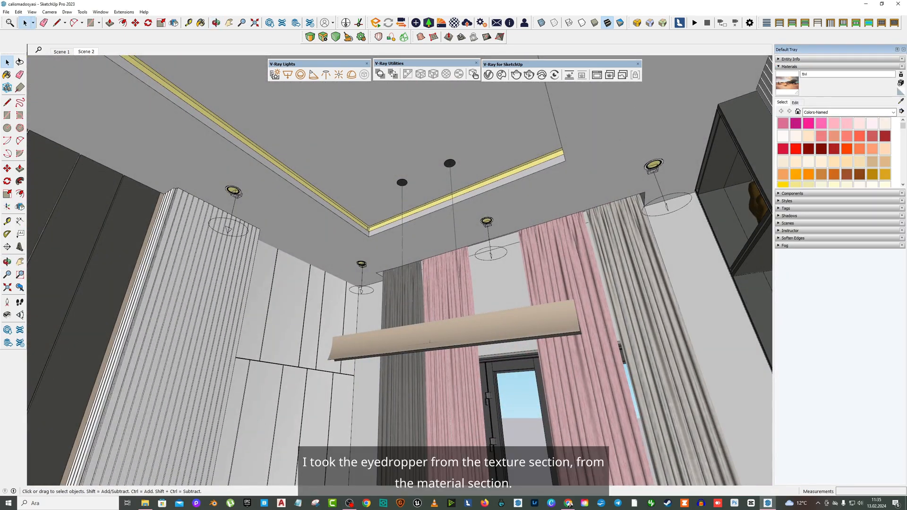
pyautogui.click(902, 100)
pyautogui.click(603, 107)
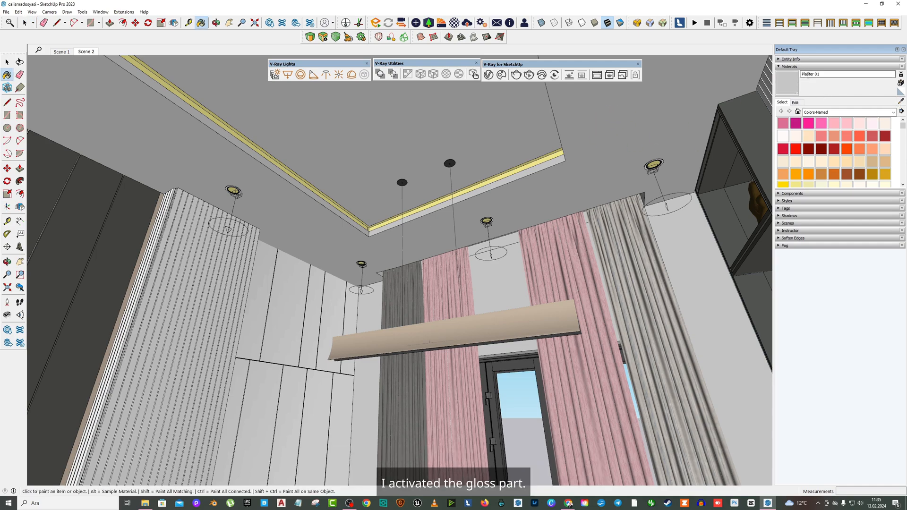
# Make the sampled ceiling material editable in the V-Ray Asset Editor and enlarge the editor to show its settings
pyautogui.click(489, 76)
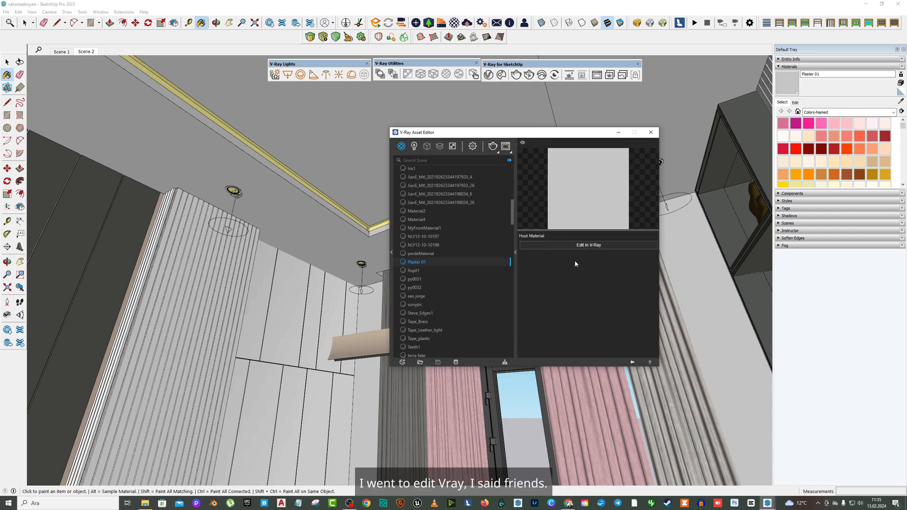
pyautogui.click(577, 245)
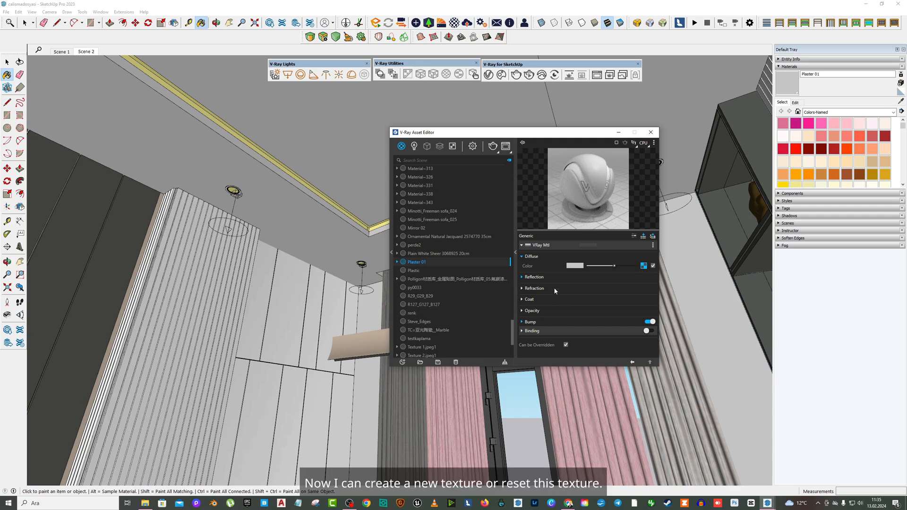
pyautogui.moveTo(588, 124); pyautogui.dragTo(482, 110)
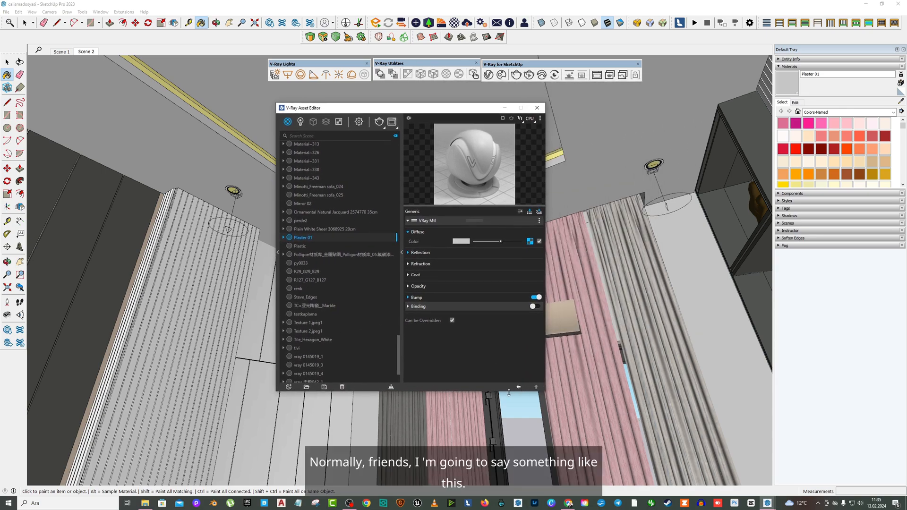
pyautogui.moveTo(523, 391); pyautogui.dragTo(524, 444)
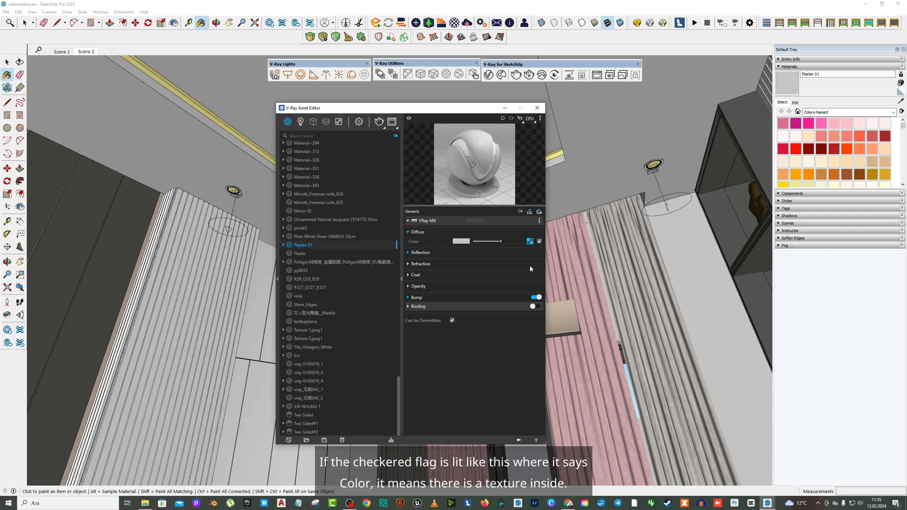
# Clear the existing texture maps from the Plaster 01 material's diffuse colour, reflection roughness and bump
pyautogui.rightClick(530, 242)
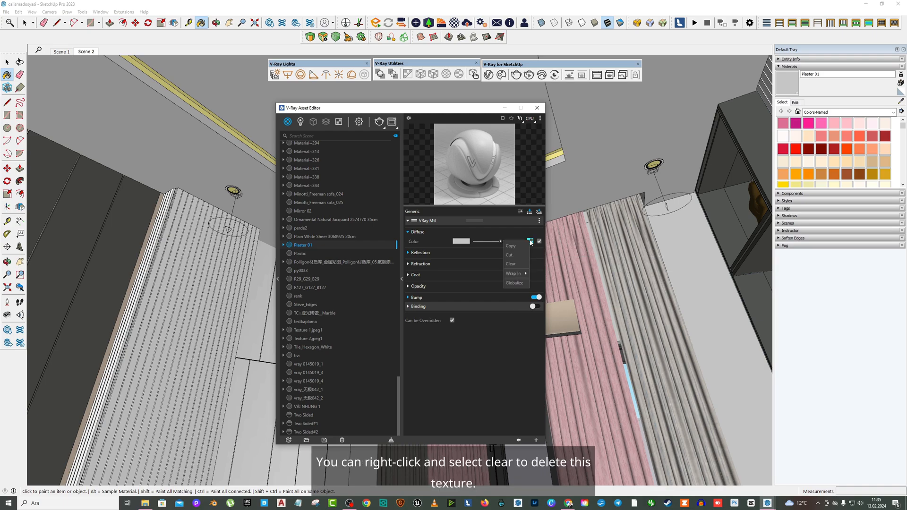
pyautogui.click(510, 264)
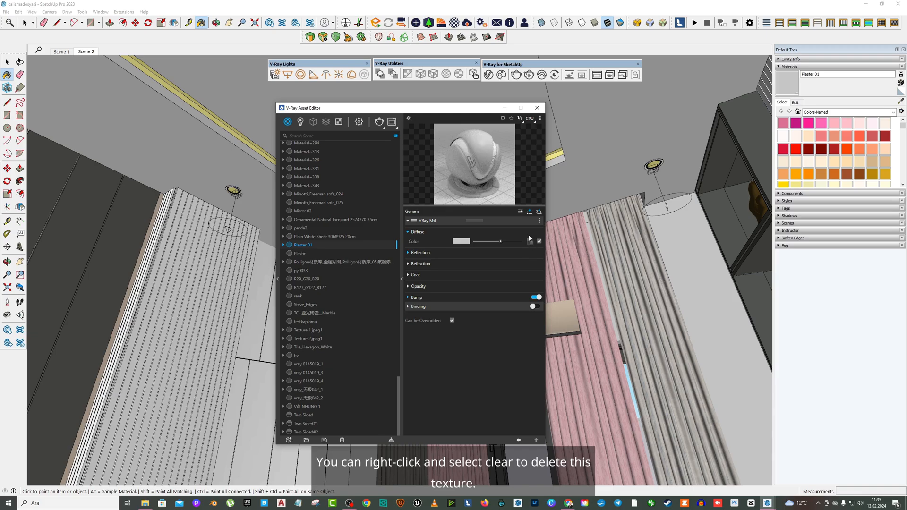
pyautogui.click(438, 258)
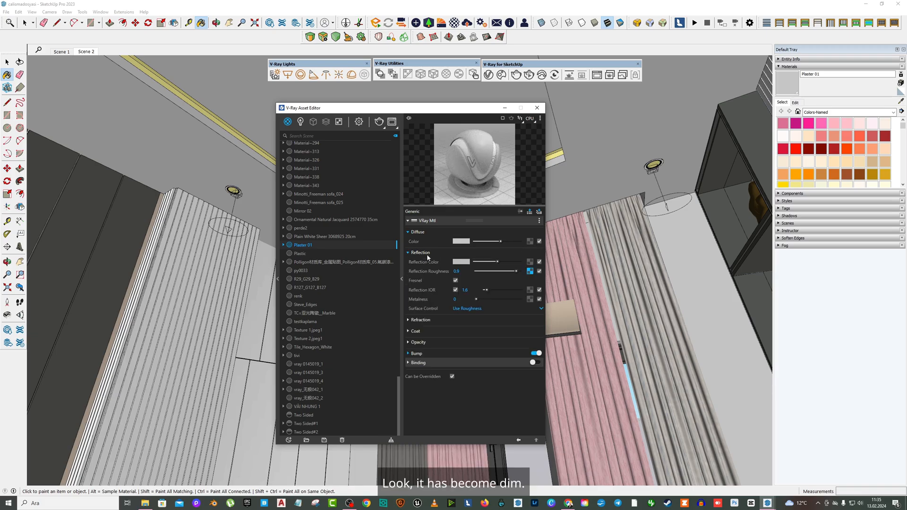
pyautogui.click(530, 271)
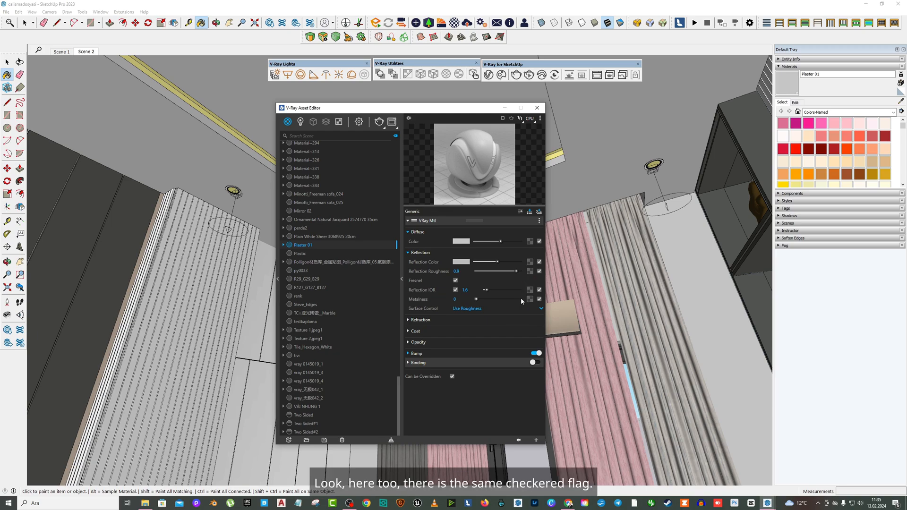
pyautogui.click(521, 297)
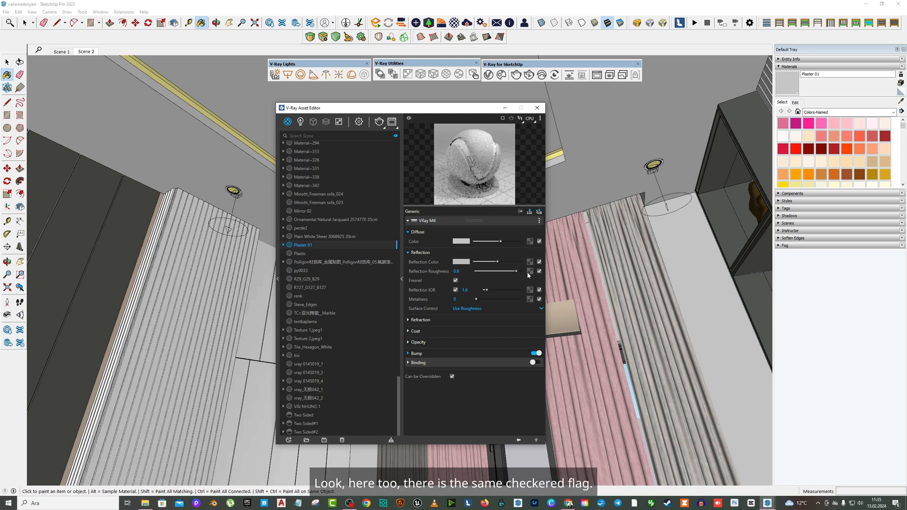
pyautogui.click(433, 353)
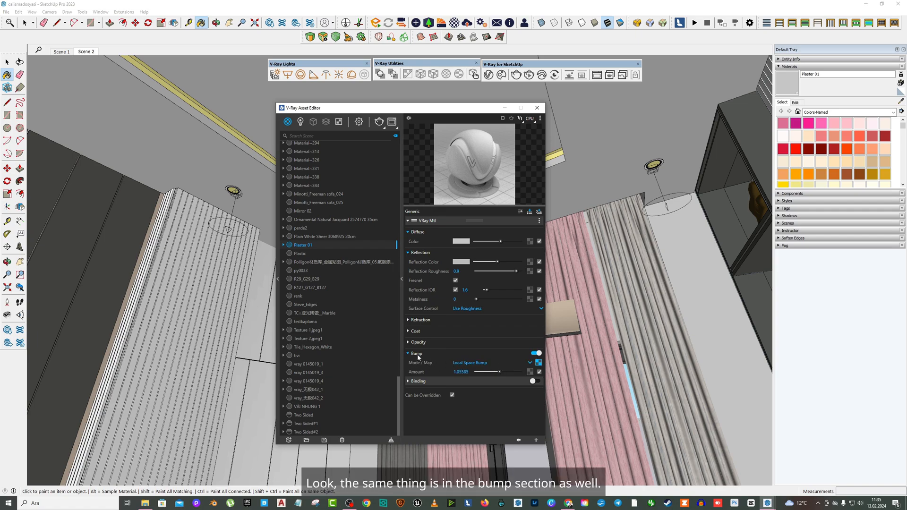
pyautogui.click(539, 362)
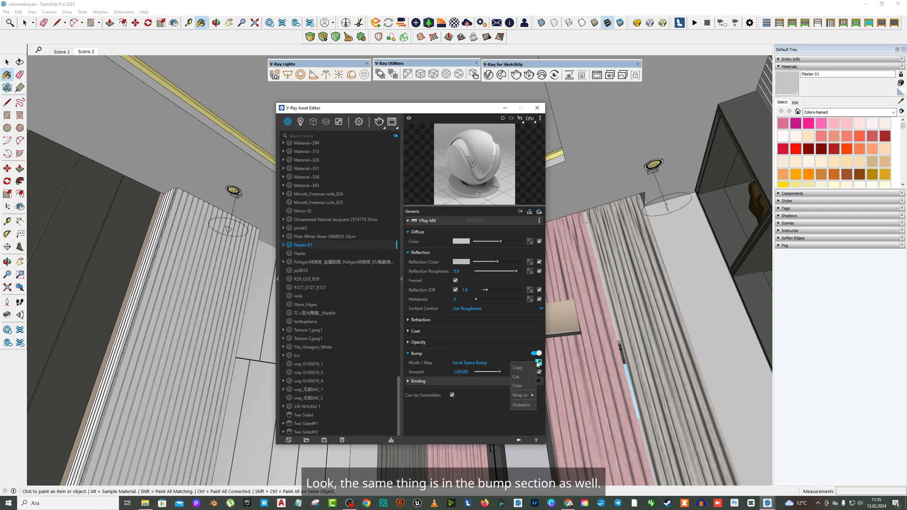
pyautogui.click(516, 386)
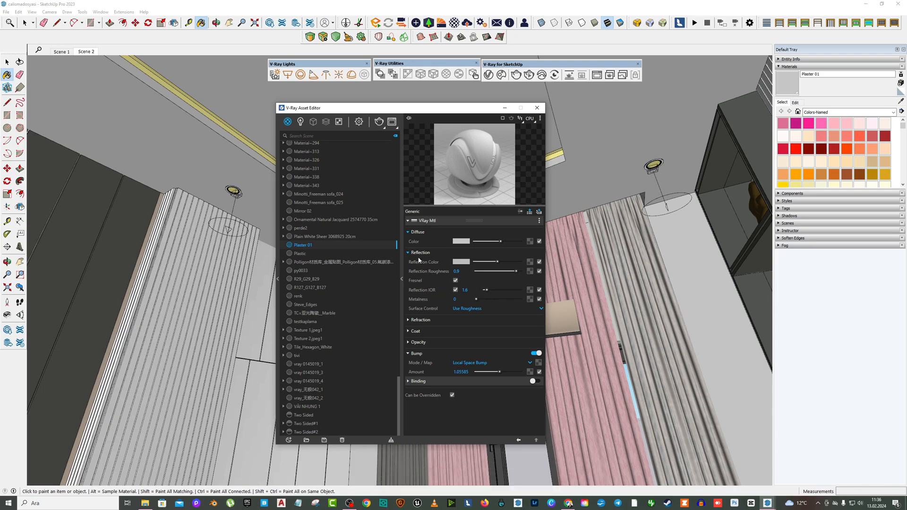
# Assign a Tri-Planar map to the diffuse colour, with the bitmap Plaster Texturefun.com 2k 1_baseColor.png as Texture X
pyautogui.click(531, 241)
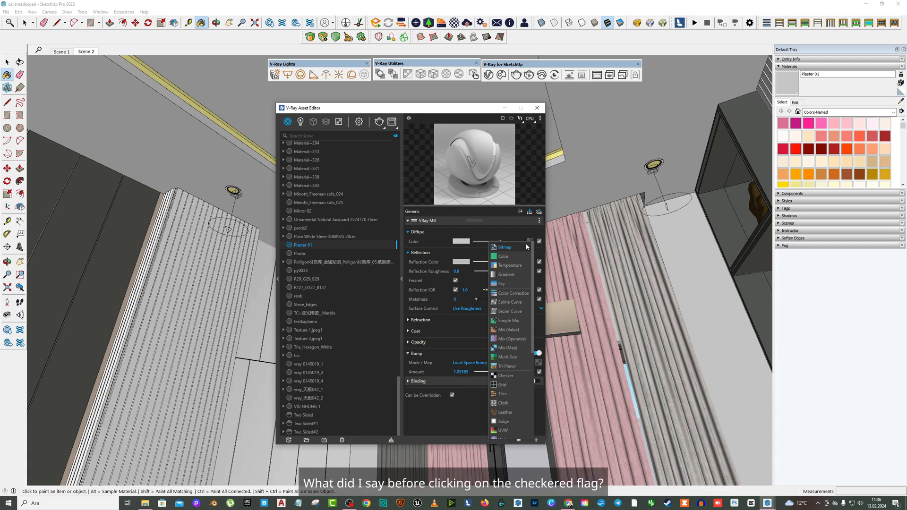
pyautogui.click(500, 368)
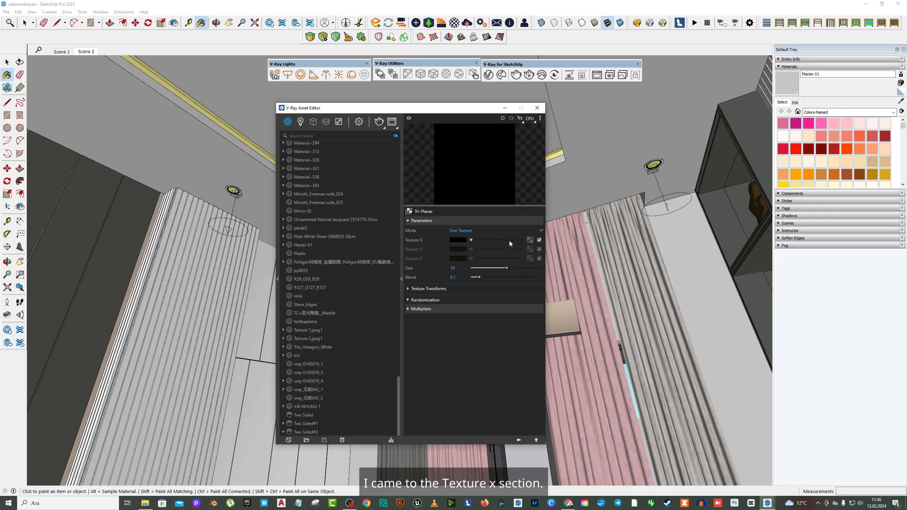
pyautogui.click(530, 240)
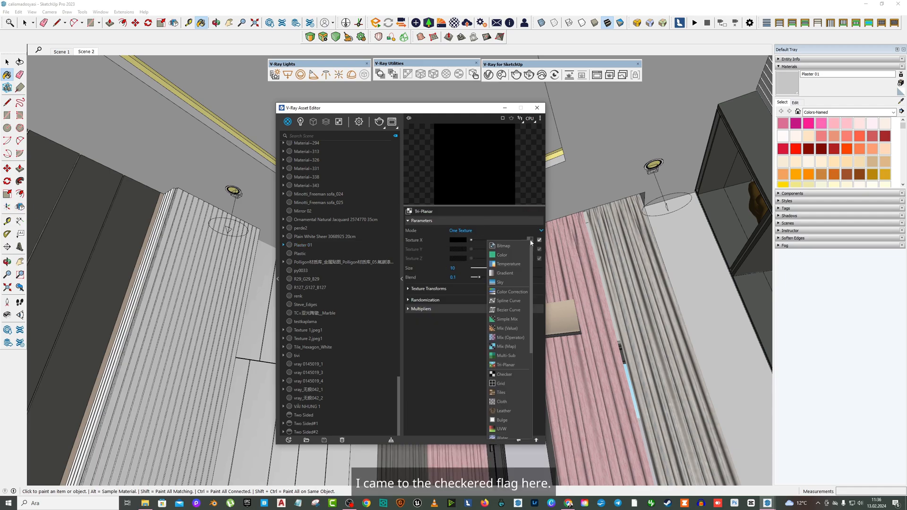
pyautogui.click(502, 246)
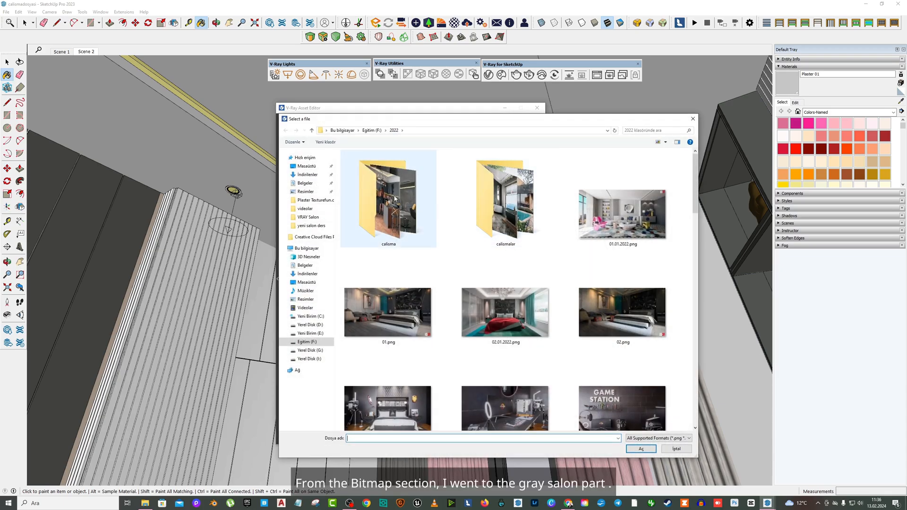
pyautogui.click(308, 217)
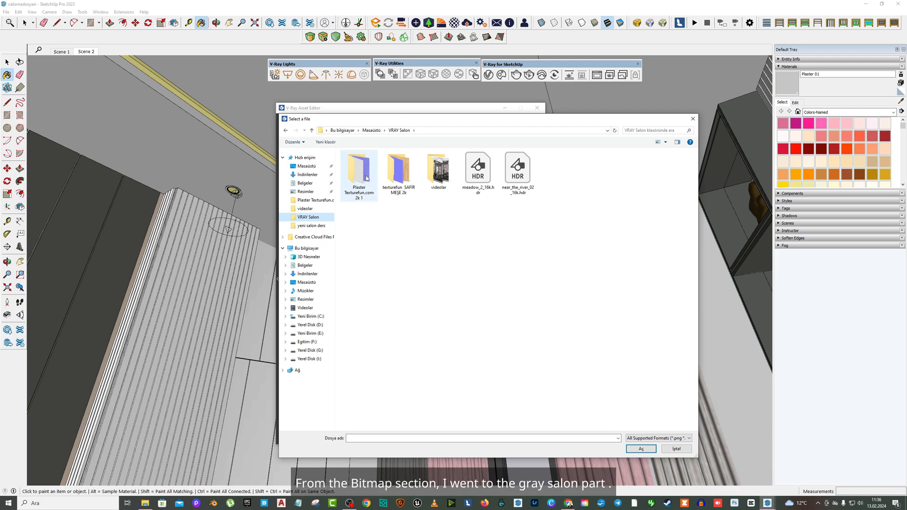
pyautogui.doubleClick(366, 178)
pyautogui.click(367, 173)
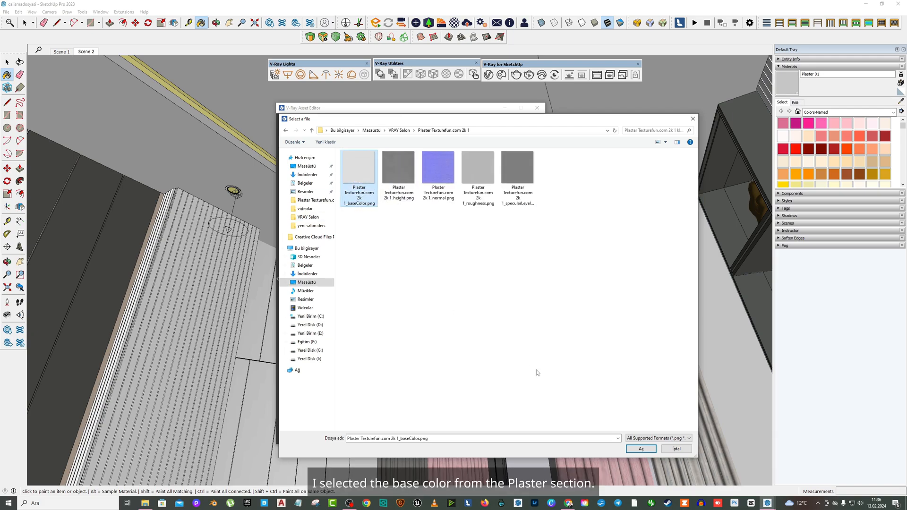
pyautogui.click(641, 448)
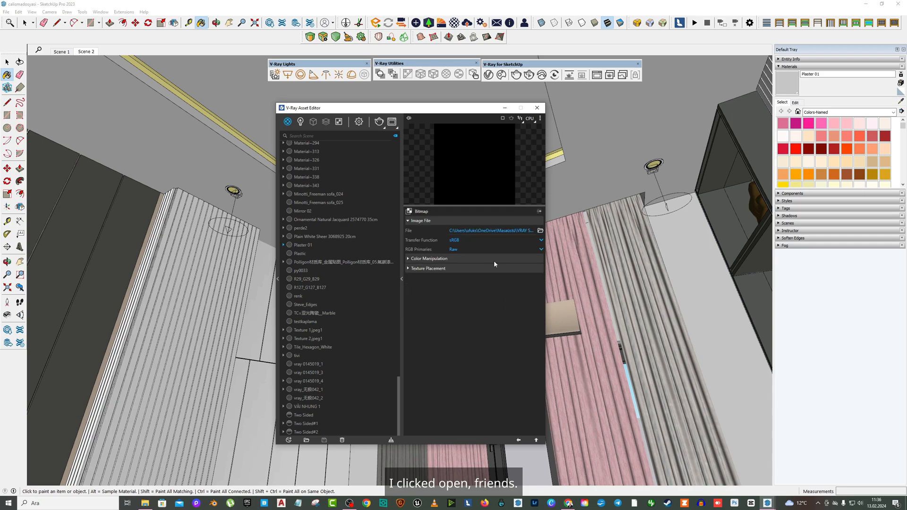
# Set the diffuse Tri-Planar map's size to 50 and return to the material's main settings
pyautogui.click(518, 440)
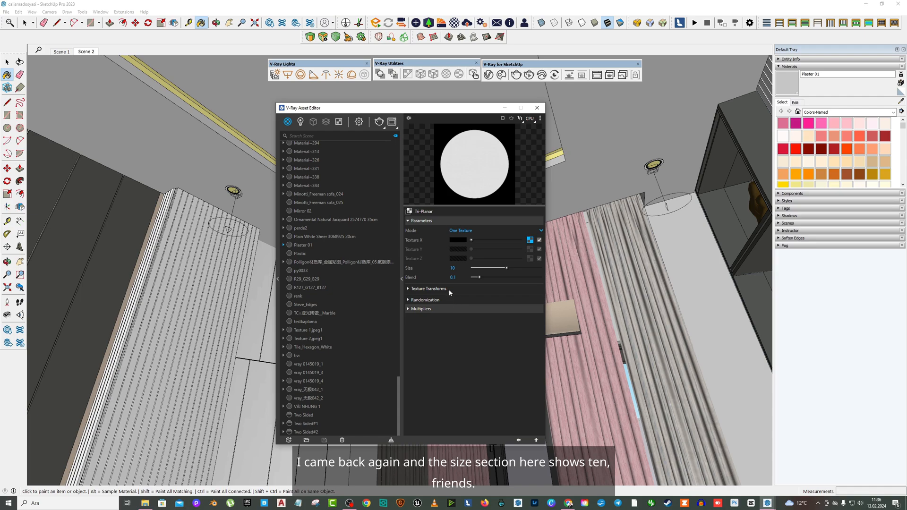
pyautogui.doubleClick(453, 268)
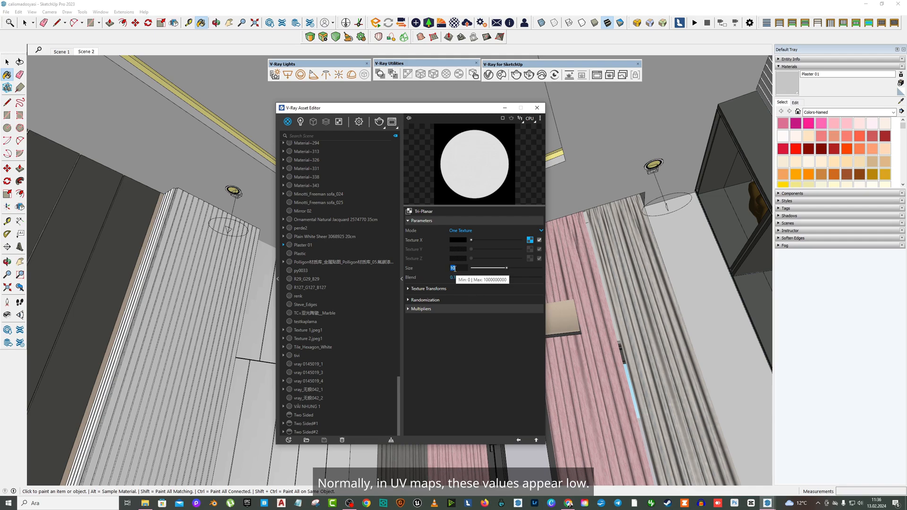
pyautogui.write('50')
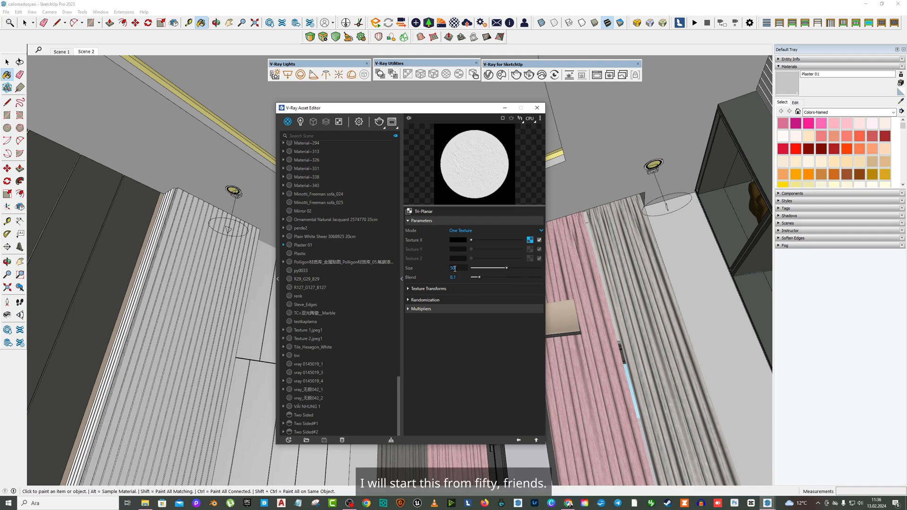
pyautogui.press('Return')
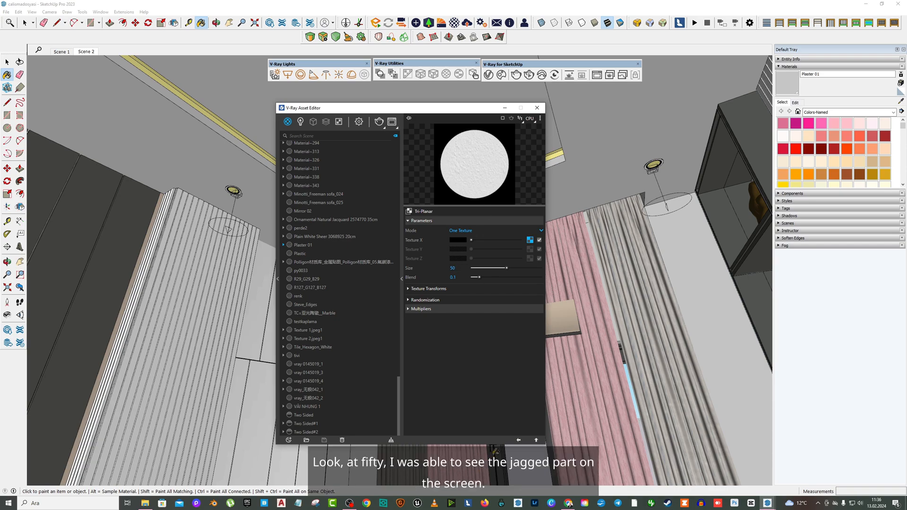
pyautogui.click(519, 441)
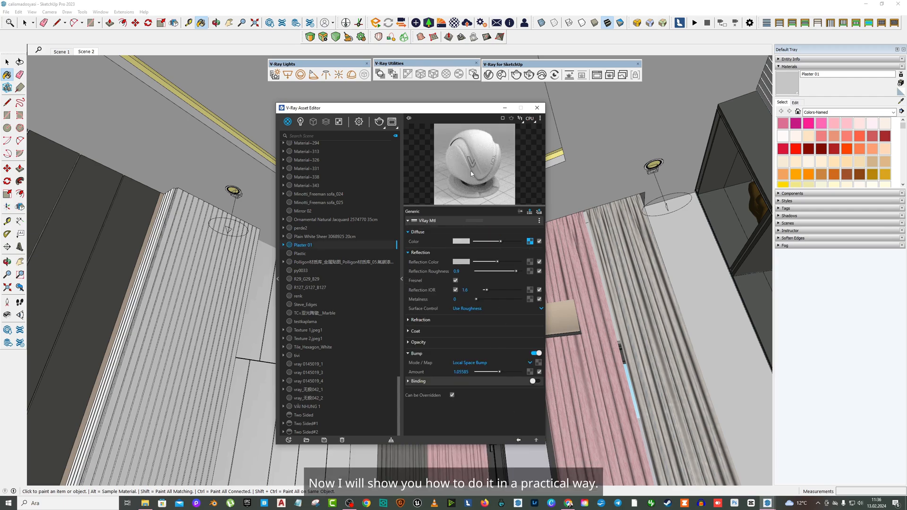
# Copy the diffuse Tri-Planar map of Plaster 01 and paste it as a copy into the reflection roughness slot
pyautogui.moveTo(484, 114); pyautogui.dragTo(474, 112)
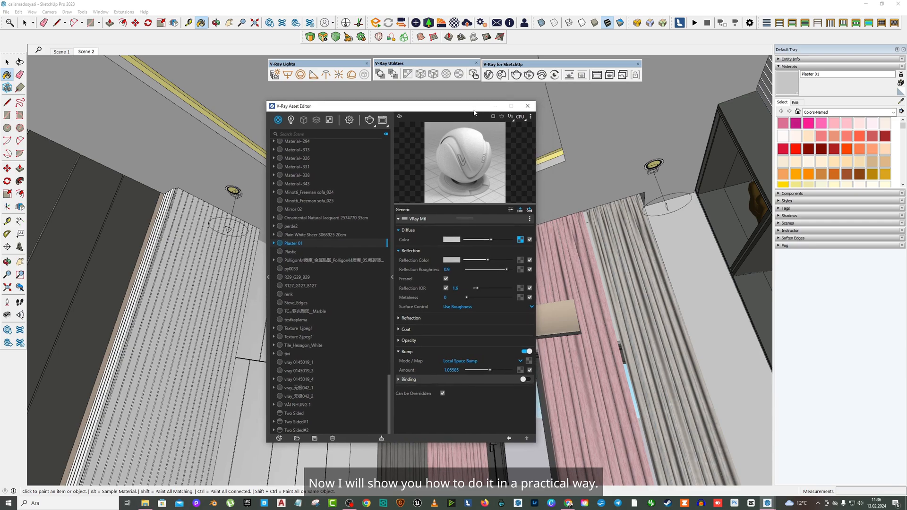
pyautogui.rightClick(520, 239)
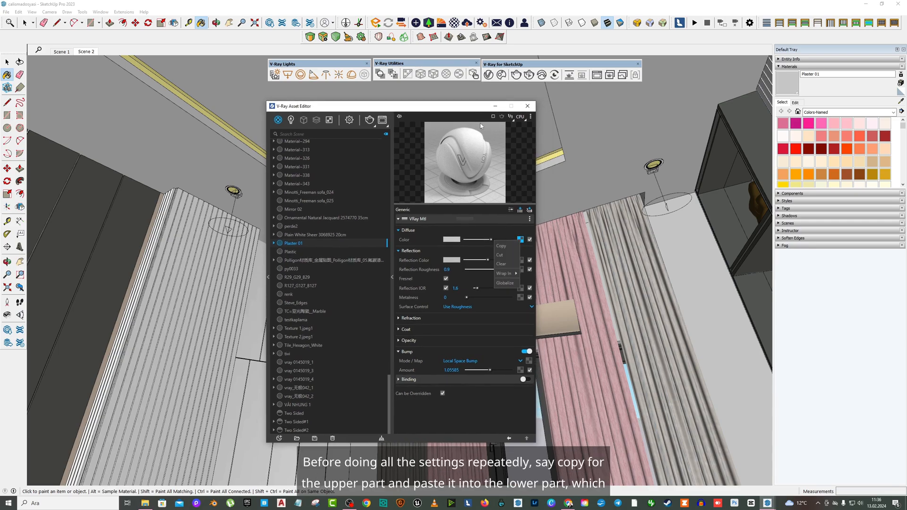
pyautogui.moveTo(475, 111); pyautogui.dragTo(468, 109)
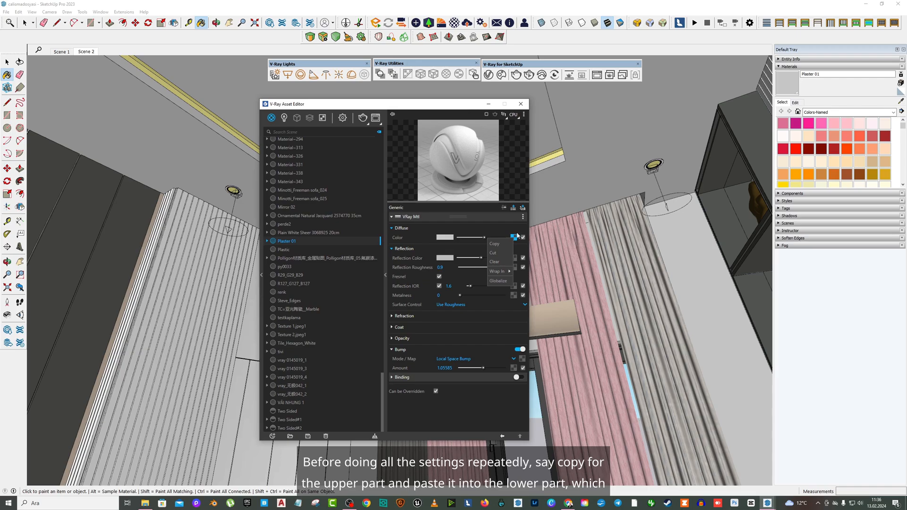
pyautogui.click(496, 245)
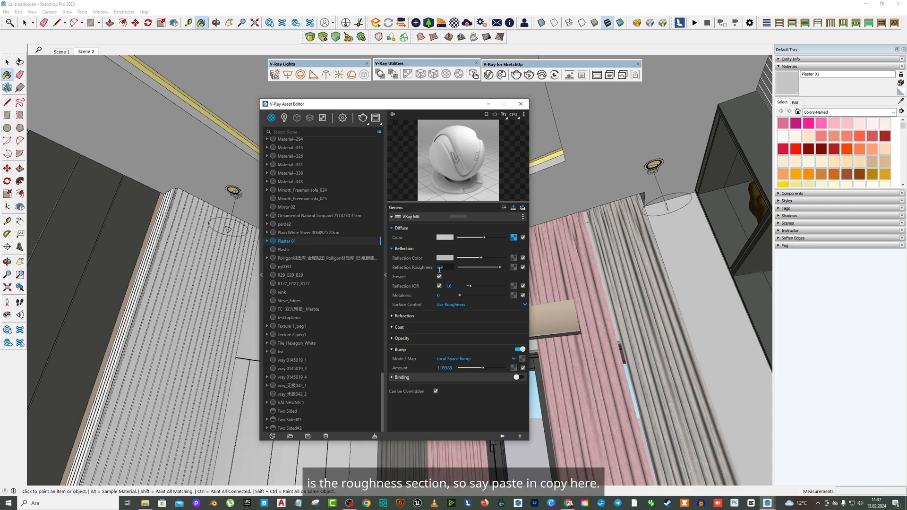
pyautogui.rightClick(514, 268)
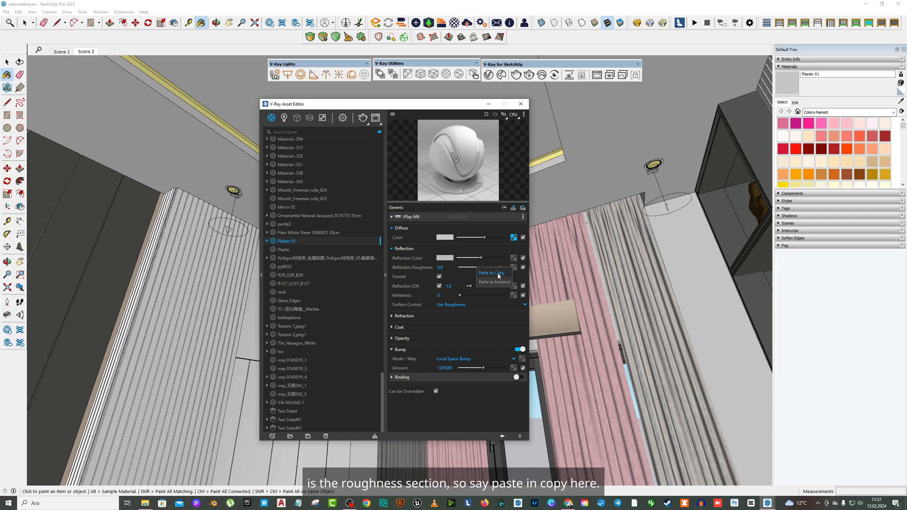
pyautogui.click(498, 274)
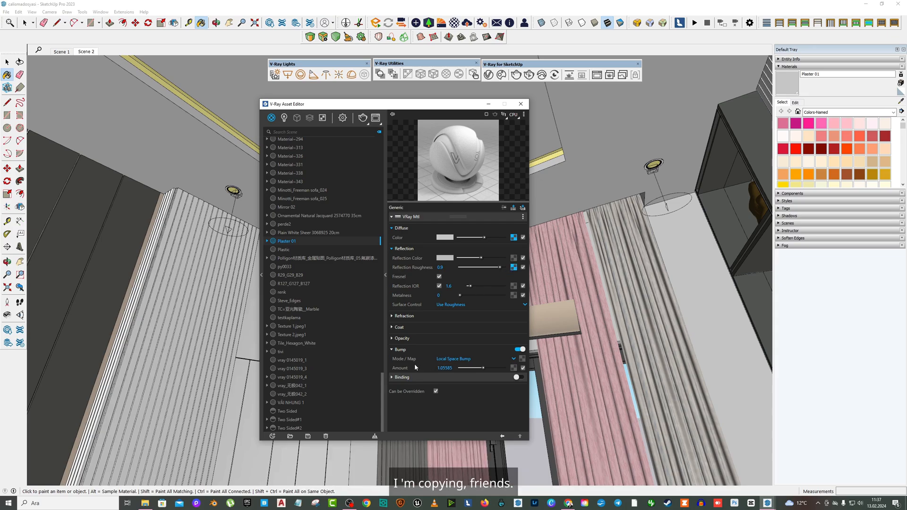
# Change the bump mode to Normal Map and paste the Tri-Planar map into its slot as a copy
pyautogui.click(459, 358)
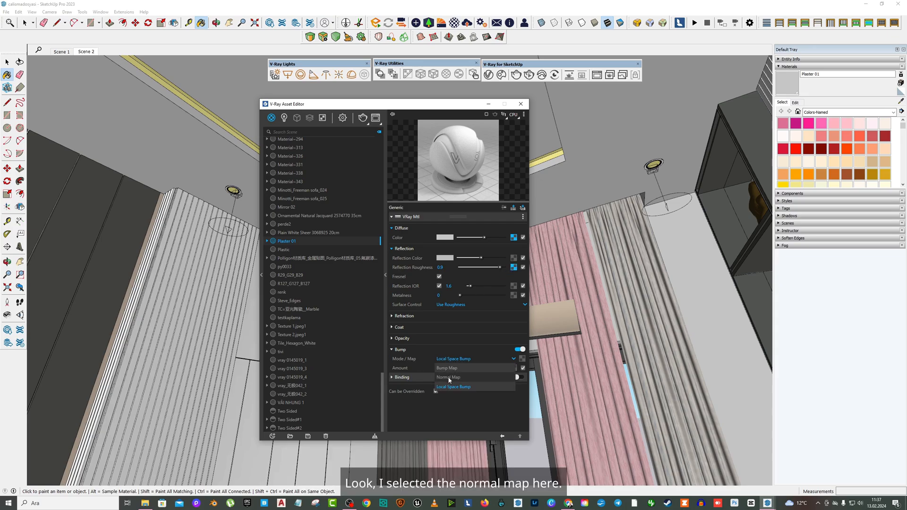
pyautogui.click(448, 377)
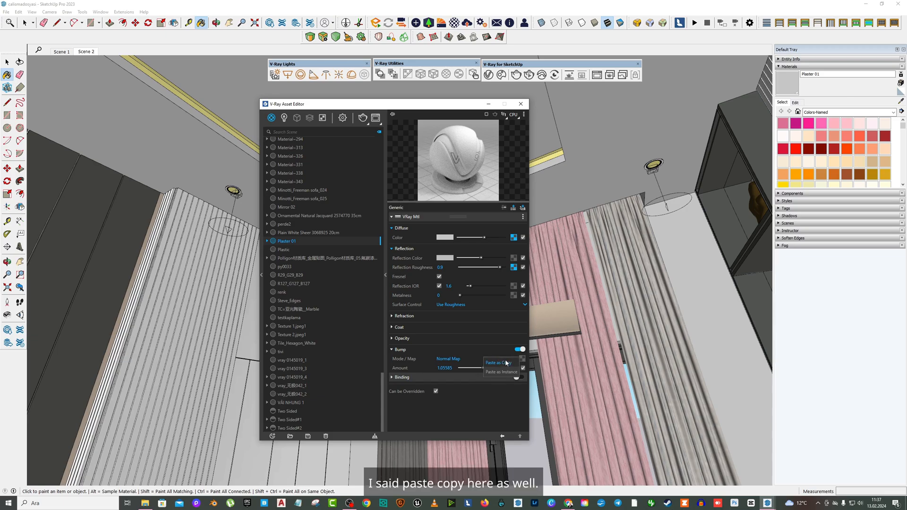
pyautogui.rightClick(521, 360)
pyautogui.click(527, 367)
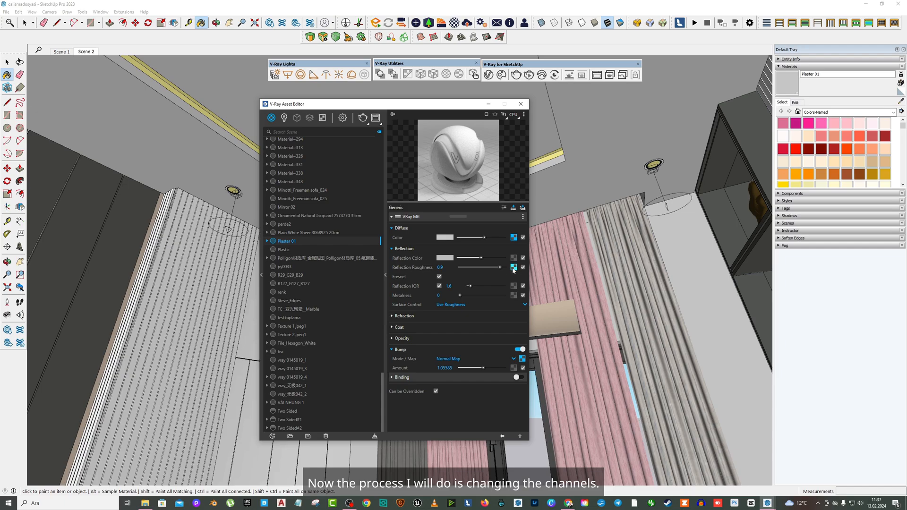
# Replace the roughness map's Texture X bitmap with Plaster Texturefun.com 2k 1_roughness.png and return to the material's main settings
pyautogui.click(514, 267)
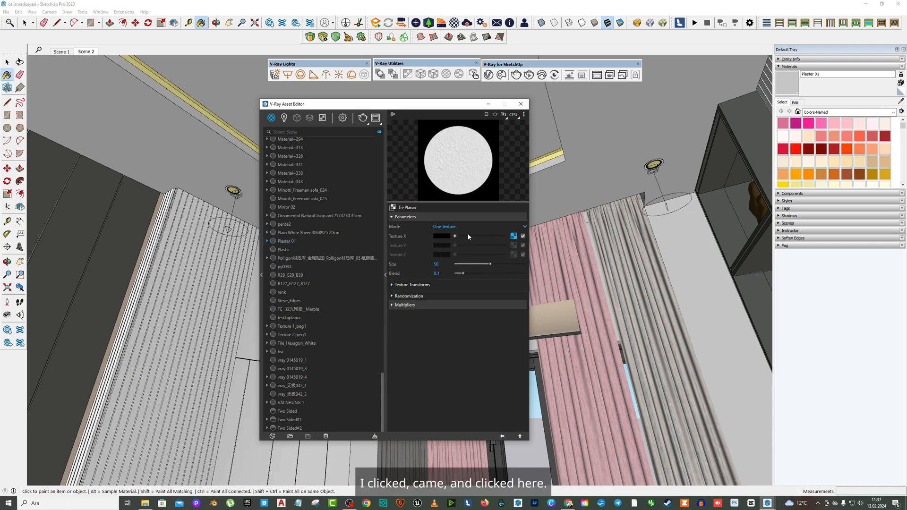
pyautogui.click(514, 236)
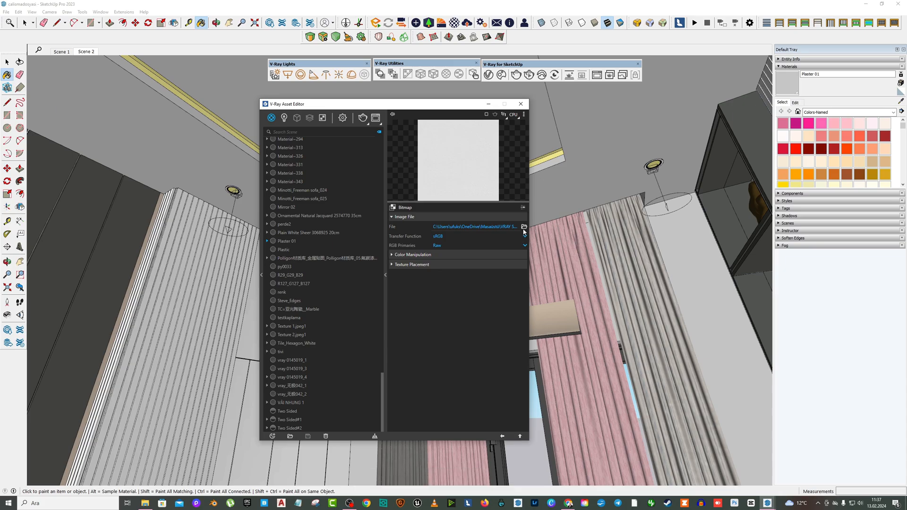
pyautogui.click(524, 228)
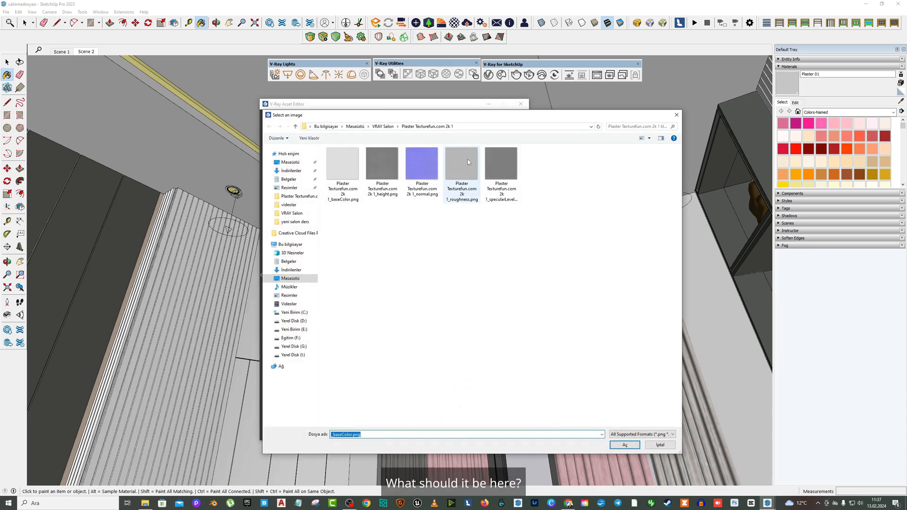
pyautogui.click(463, 162)
pyautogui.click(625, 445)
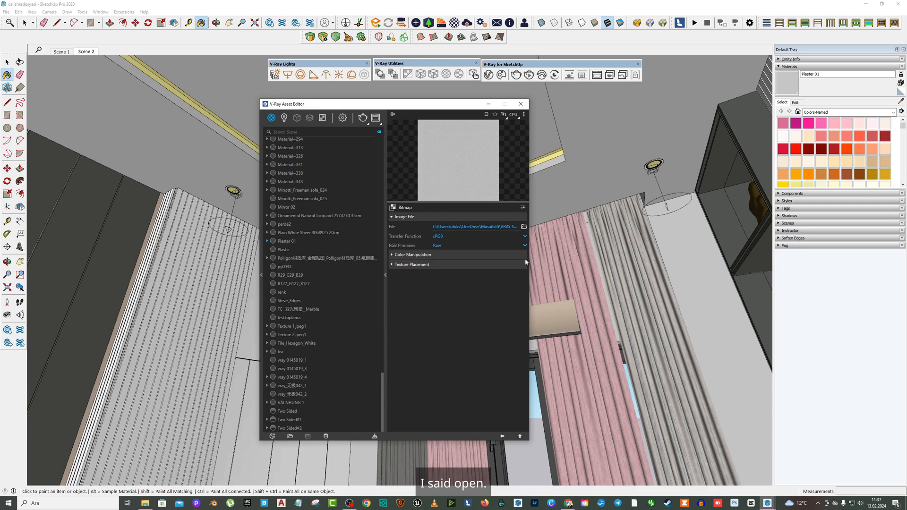
pyautogui.click(502, 436)
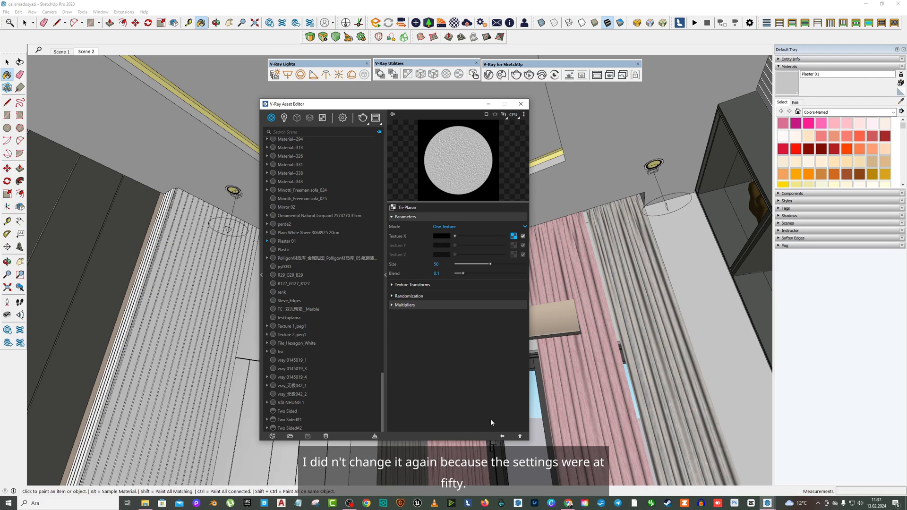
pyautogui.click(503, 436)
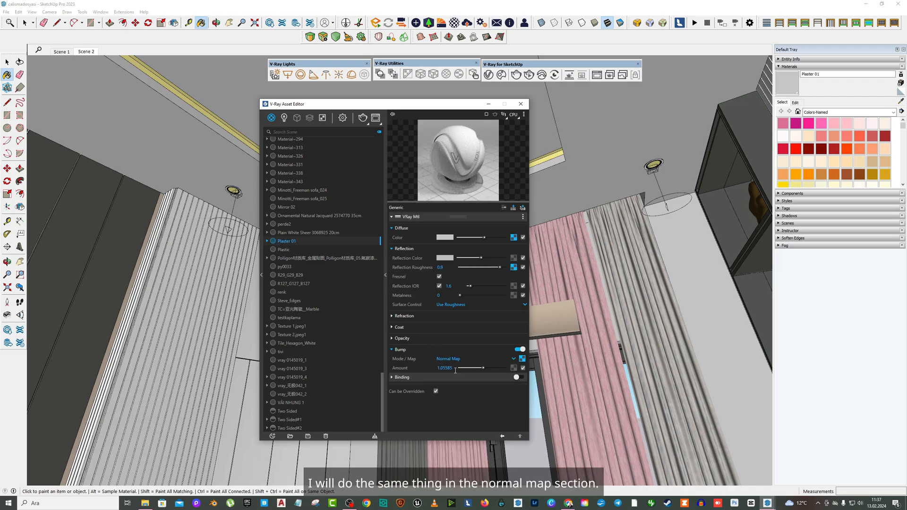
# Lower the bump amount to about 0.36 and replace its Texture X bitmap with Plaster Texturefun.com 2k 1_normal.png
pyautogui.moveTo(473, 369); pyautogui.dragTo(469, 373)
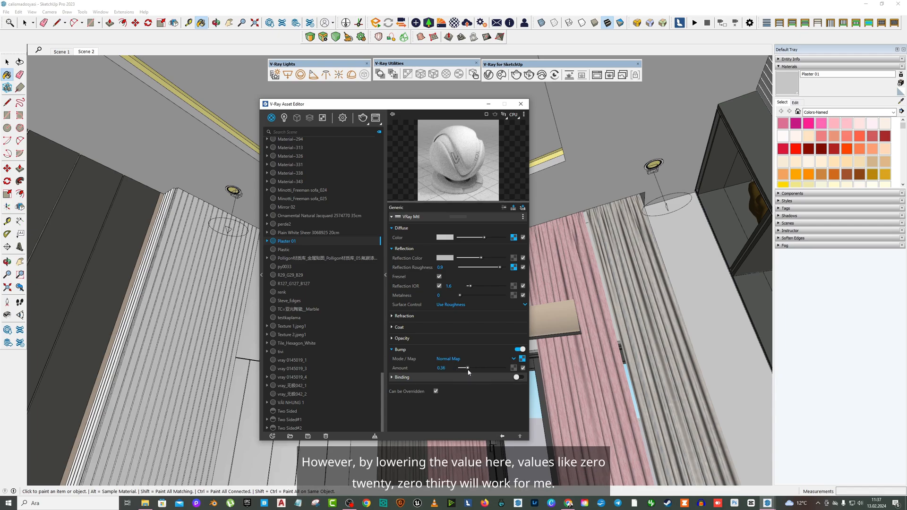
pyautogui.click(522, 359)
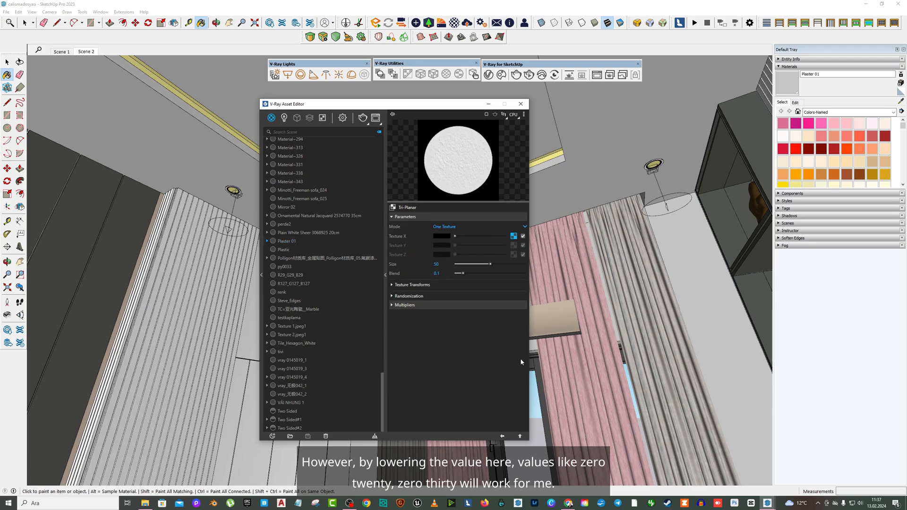
pyautogui.click(514, 236)
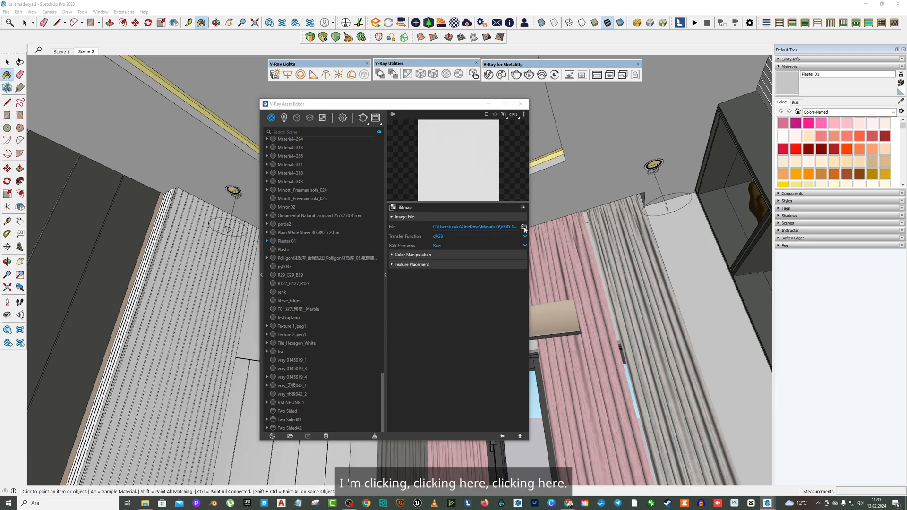
pyautogui.click(525, 228)
pyautogui.click(422, 165)
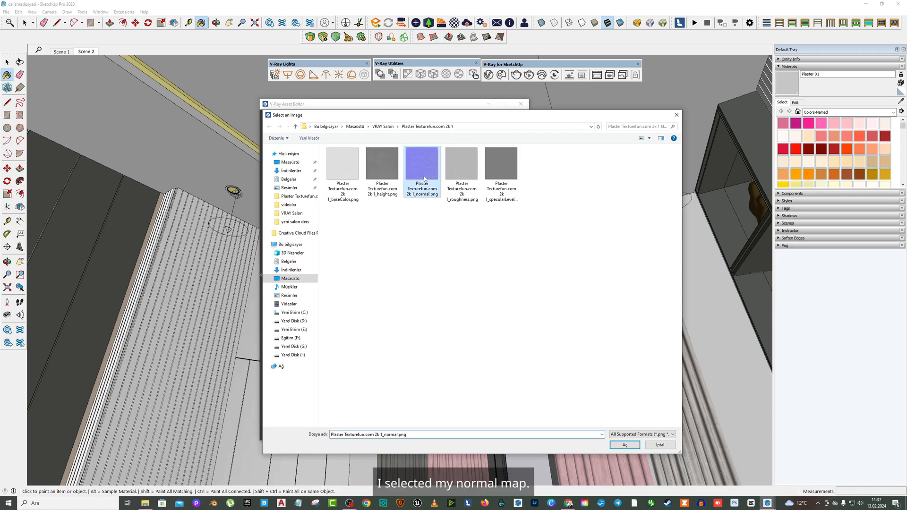
pyautogui.click(627, 444)
pyautogui.click(503, 437)
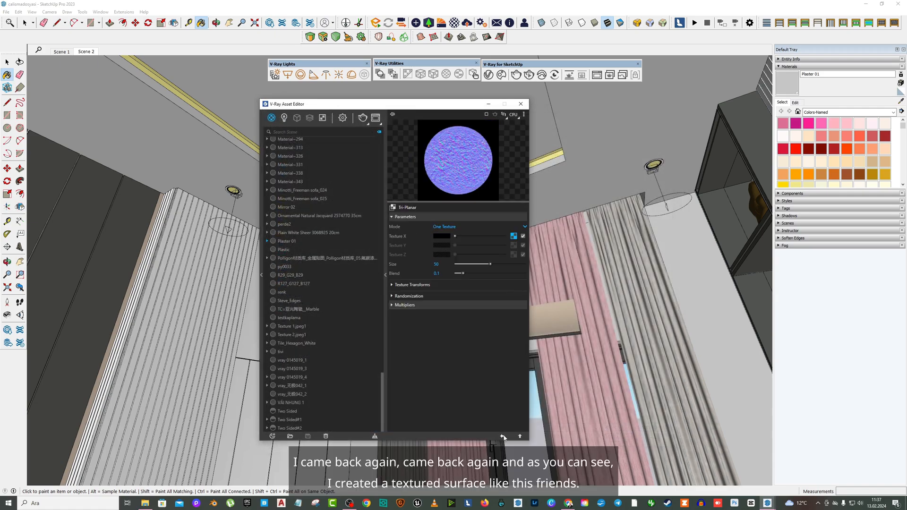
pyautogui.click(503, 436)
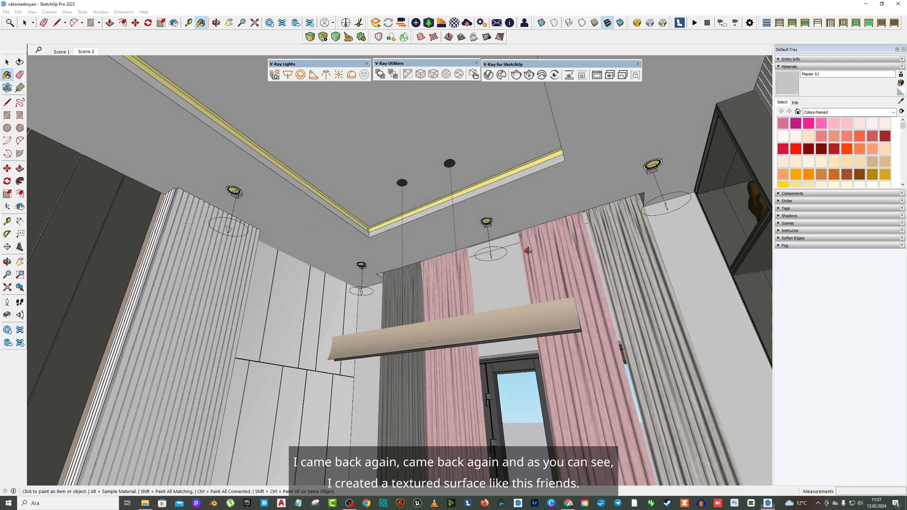
# Render a closer view of the ceiling around the recessed light strip with V-Ray
pyautogui.moveTo(529, 253); pyautogui.dragTo(734, 100, button='middle')
pyautogui.scroll(4, 569, 175)
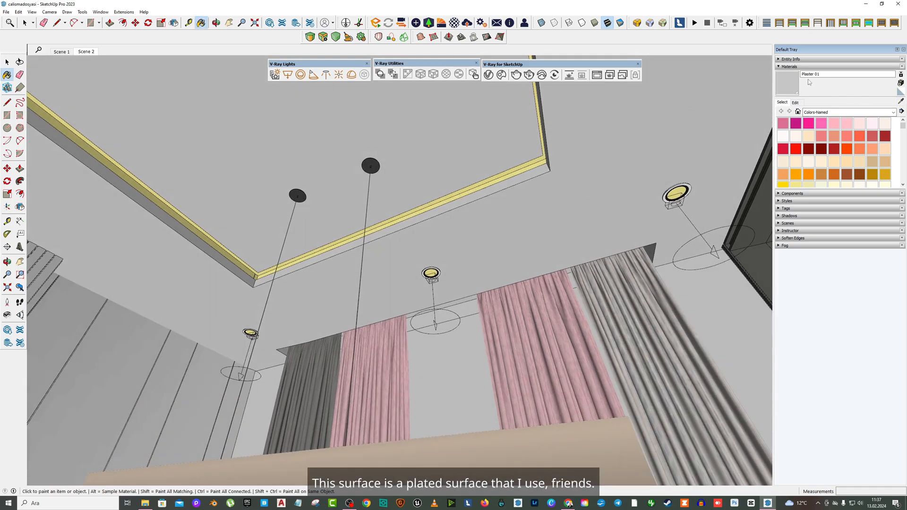
pyautogui.moveTo(553, 136); pyautogui.dragTo(551, 141, button='middle')
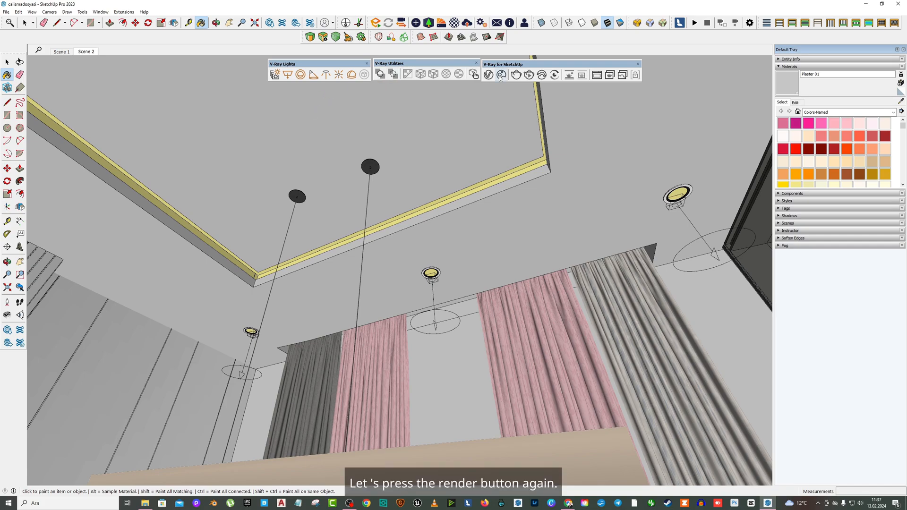
pyautogui.click(516, 74)
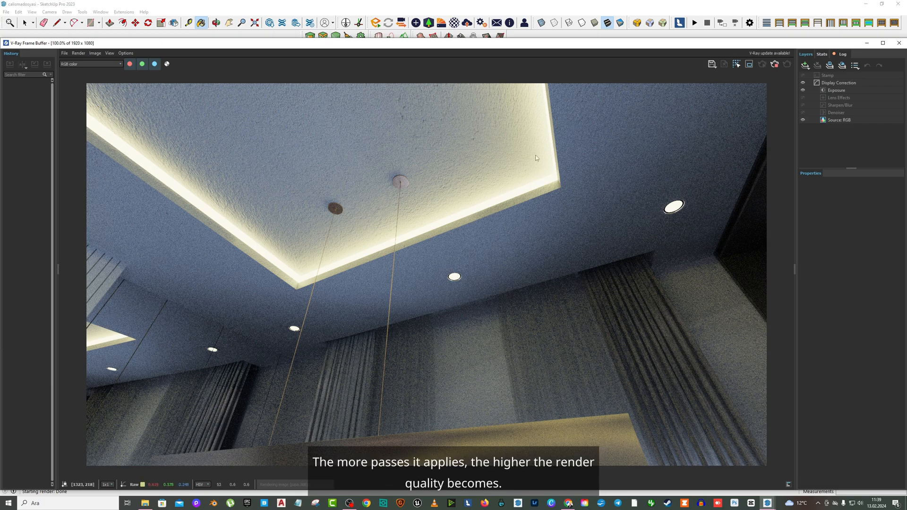
# Turn on the Denoiser layer for the ceiling render, stop rendering and close the frame buffer
pyautogui.click(803, 113)
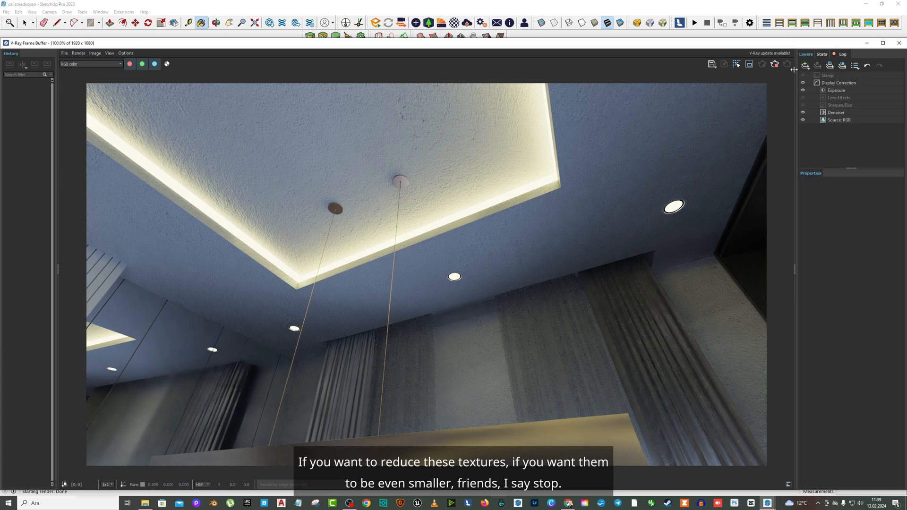
pyautogui.click(775, 65)
pyautogui.click(899, 43)
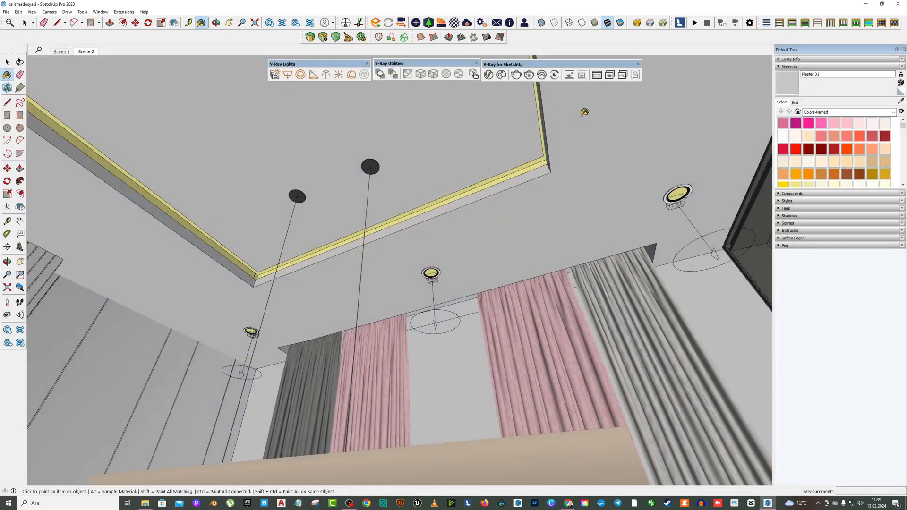
# Reopen Plaster 01 in the V-Ray Asset Editor and set the diffuse Tri-Planar map's size to 40
pyautogui.click(490, 76)
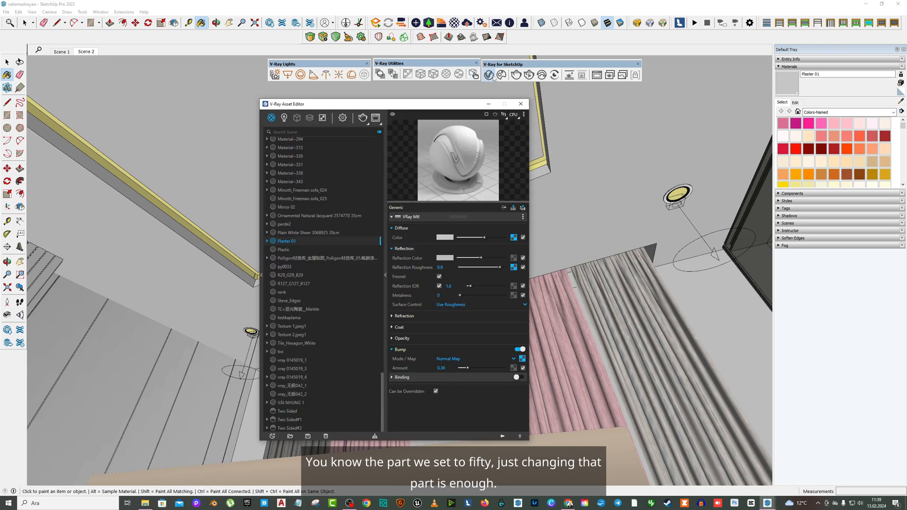
pyautogui.click(514, 237)
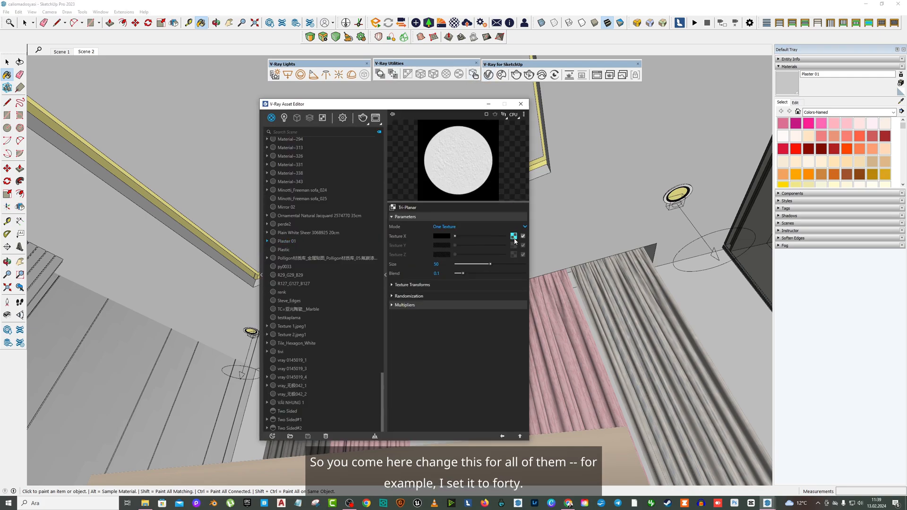
pyautogui.doubleClick(437, 264)
pyautogui.write('40')
pyautogui.press('Return')
pyautogui.click(502, 436)
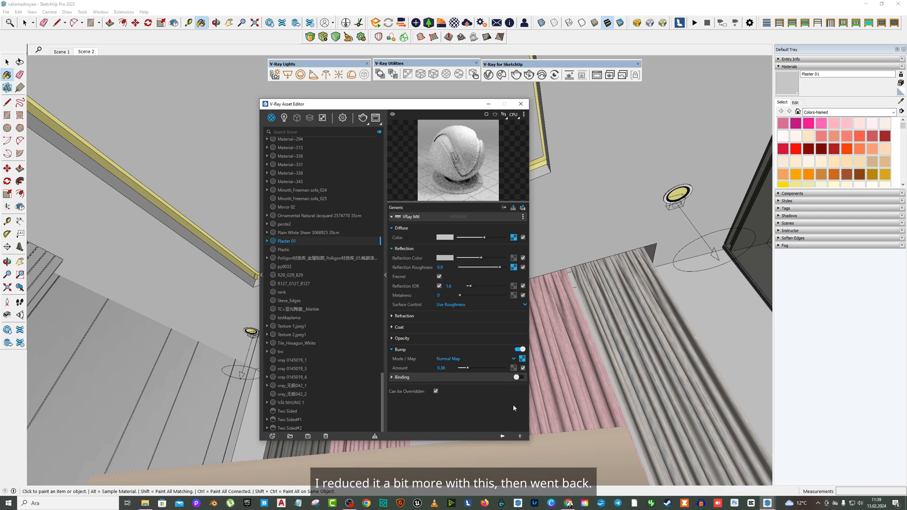
# Set the size of the reflection roughness Tri-Planar map to 40 and return to the material's main settings
pyautogui.click(514, 268)
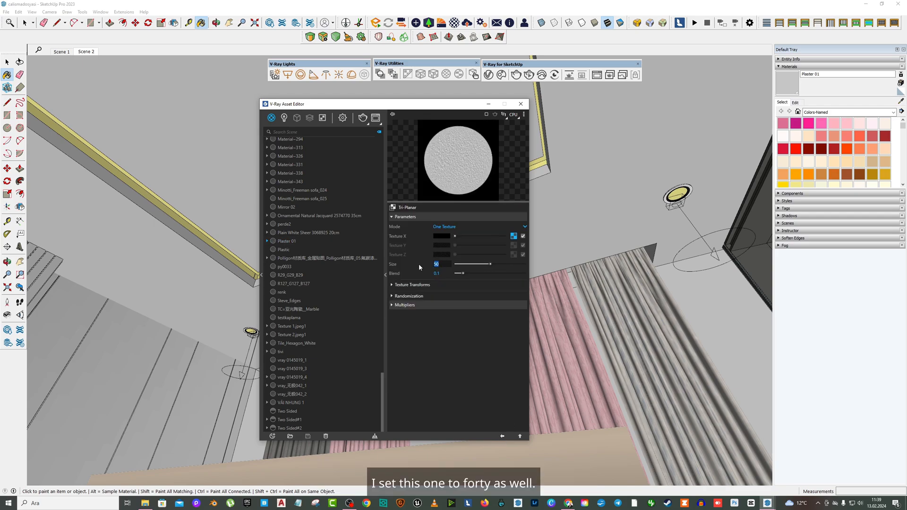
pyautogui.write('40')
pyautogui.press('Return')
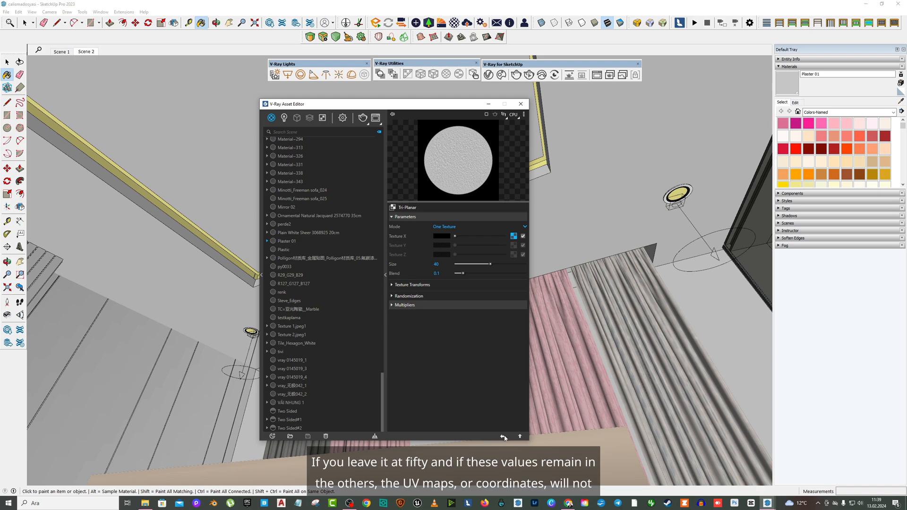
pyautogui.click(502, 436)
# Set the normal bump Tri-Planar map's size to 40 and close the V-Ray Asset Editor
pyautogui.click(520, 359)
pyautogui.doubleClick(441, 266)
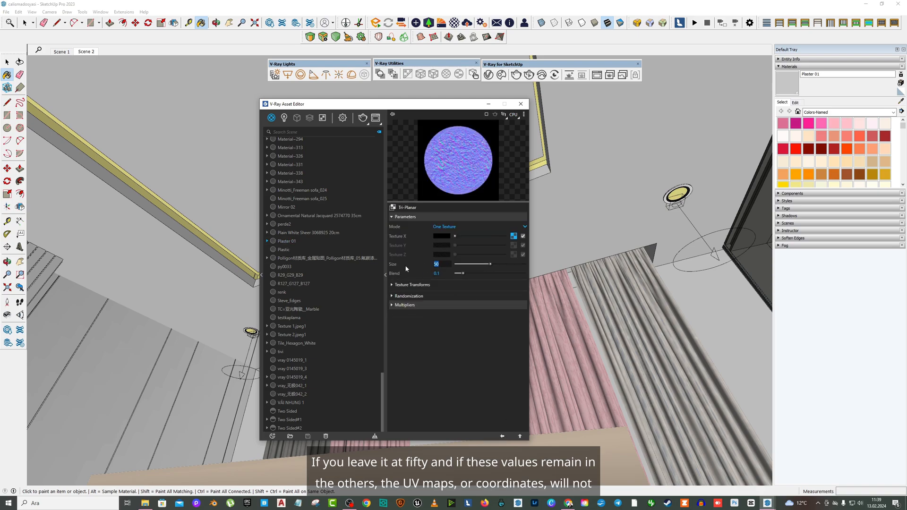
pyautogui.write('40')
pyautogui.press('Return')
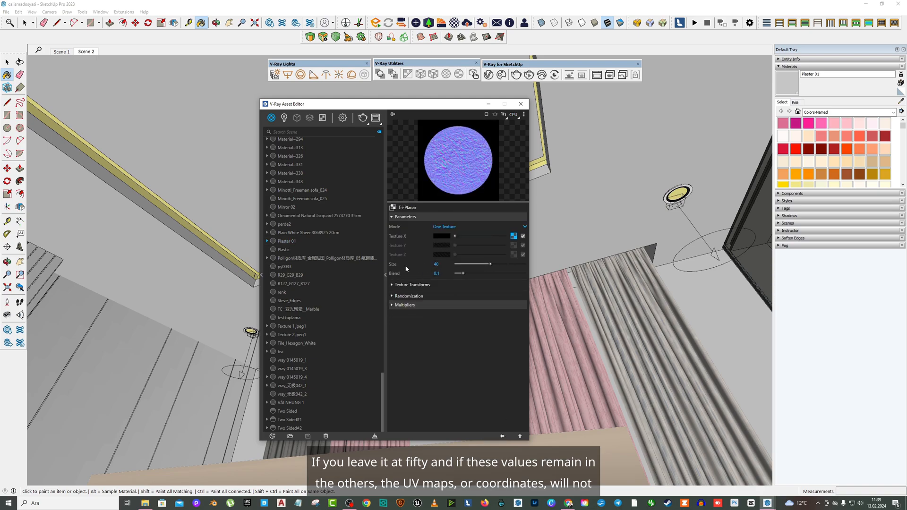
pyautogui.click(502, 436)
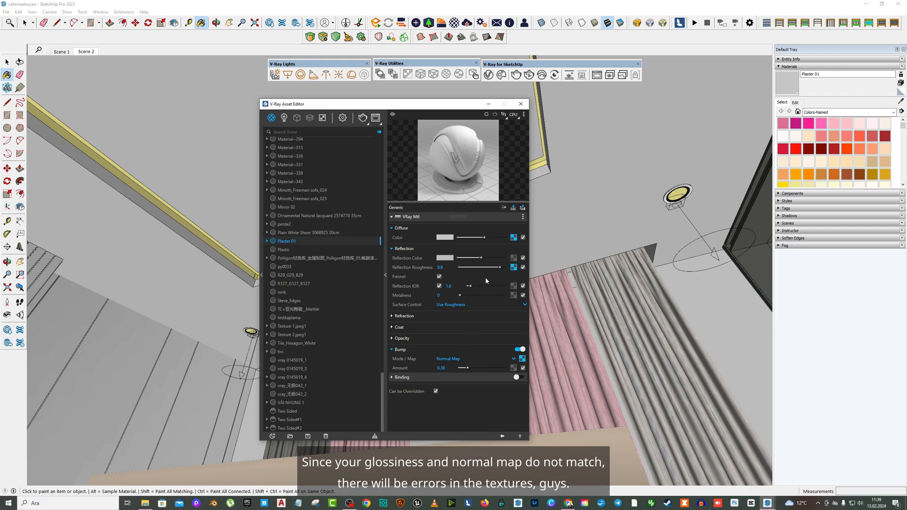
pyautogui.click(520, 104)
# Restore the Scene 2 view and look around the room from the dining area to the TV wall
pyautogui.click(85, 52)
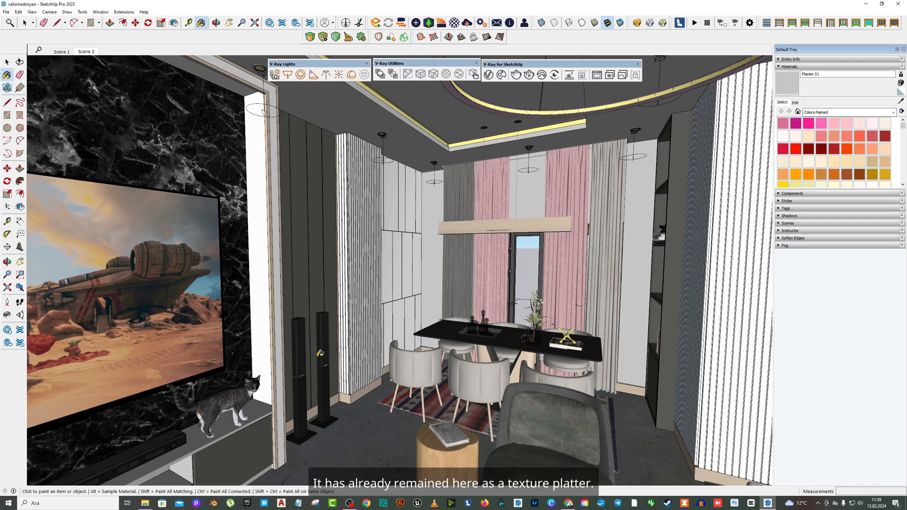
pyautogui.click(7, 315)
pyautogui.moveTo(198, 326); pyautogui.dragTo(378, 345)
pyautogui.moveTo(378, 345); pyautogui.dragTo(416, 354, button='middle')
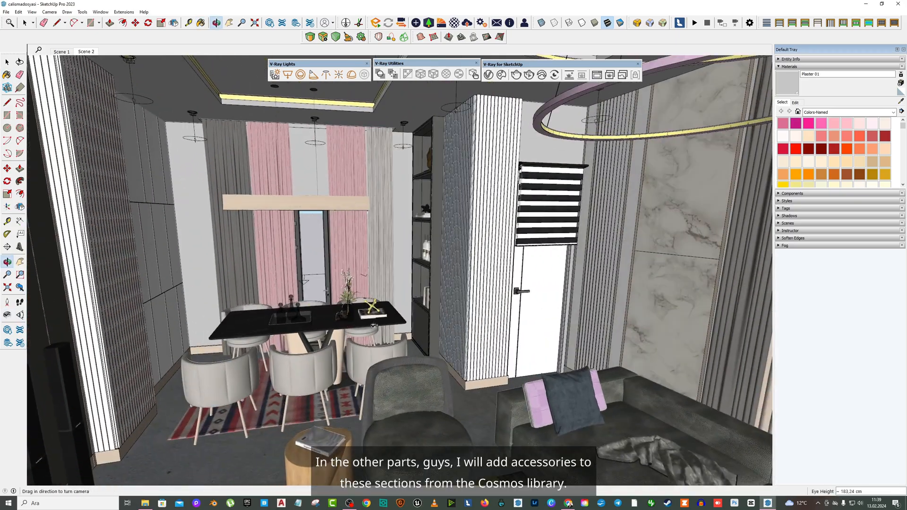
pyautogui.moveTo(416, 354); pyautogui.dragTo(321, 348)
pyautogui.moveTo(321, 347); pyautogui.dragTo(156, 336, button='middle')
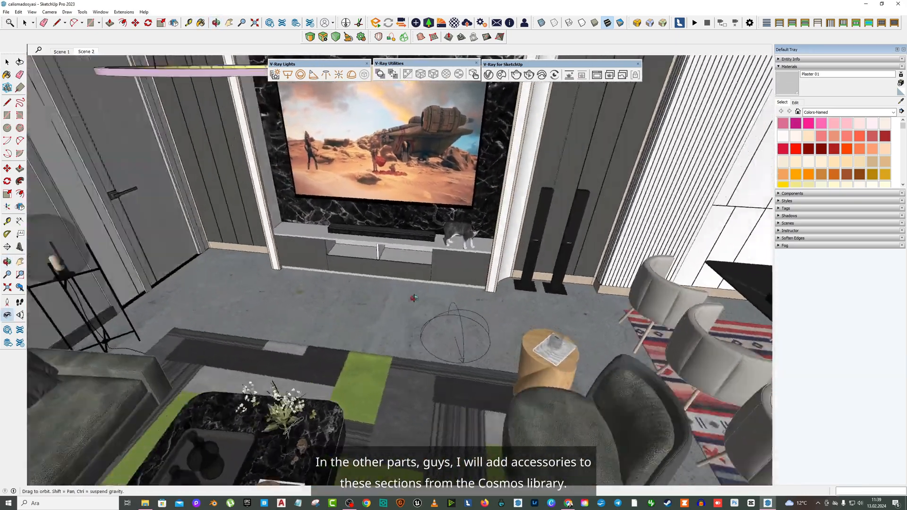
# Examine the TV unit up close, followed by the seating area around the marble coffee table
pyautogui.scroll(5, 411, 300)
pyautogui.moveTo(378, 283); pyautogui.dragTo(341, 281, button='middle')
pyautogui.scroll(2, 326, 279)
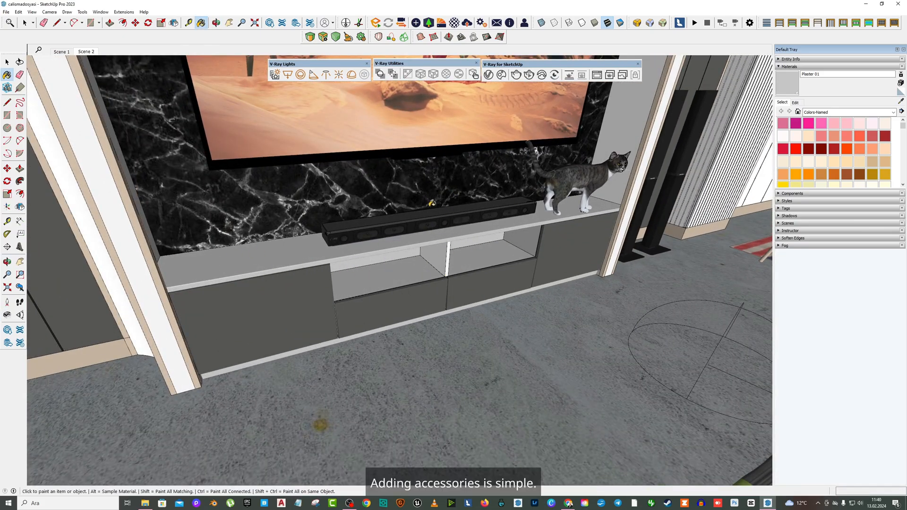
pyautogui.moveTo(431, 203); pyautogui.dragTo(384, 195, button='middle')
pyautogui.scroll(-3, 384, 196)
pyautogui.click(7, 62)
pyautogui.scroll(-6, 454, 193)
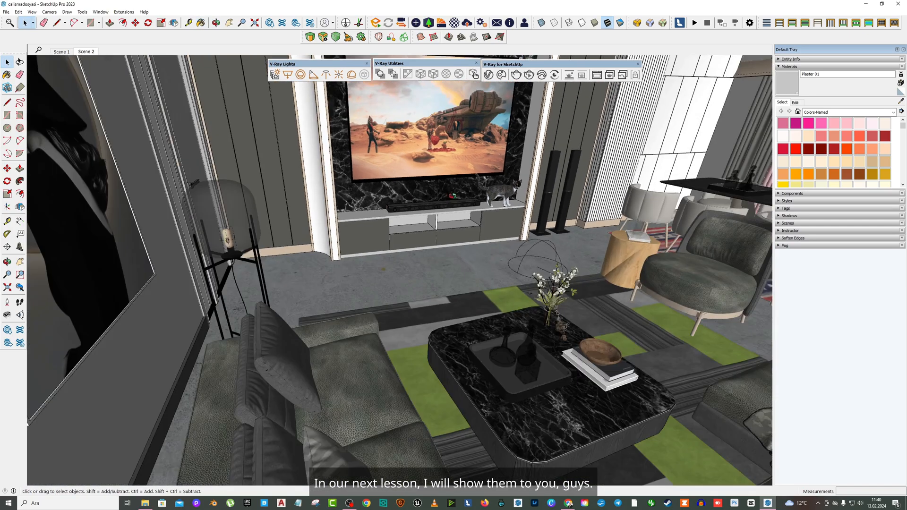
pyautogui.moveTo(492, 185); pyautogui.dragTo(431, 151, button='middle')
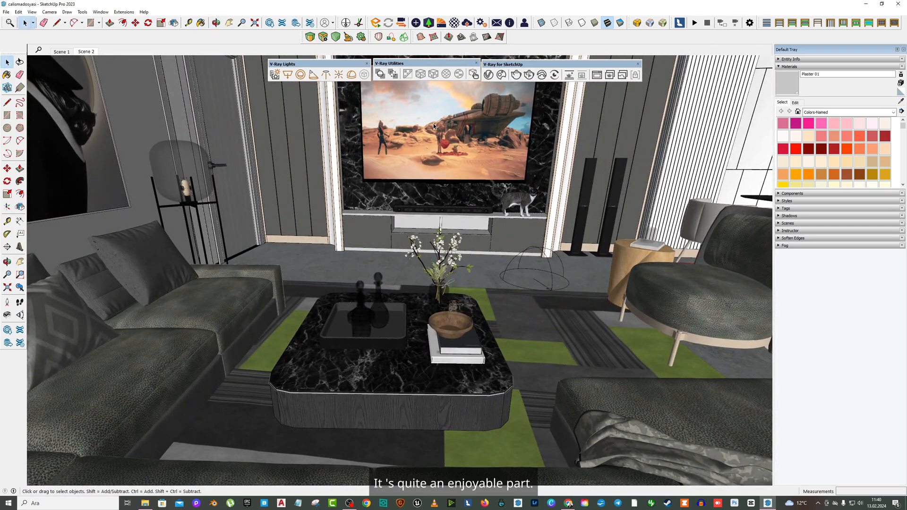